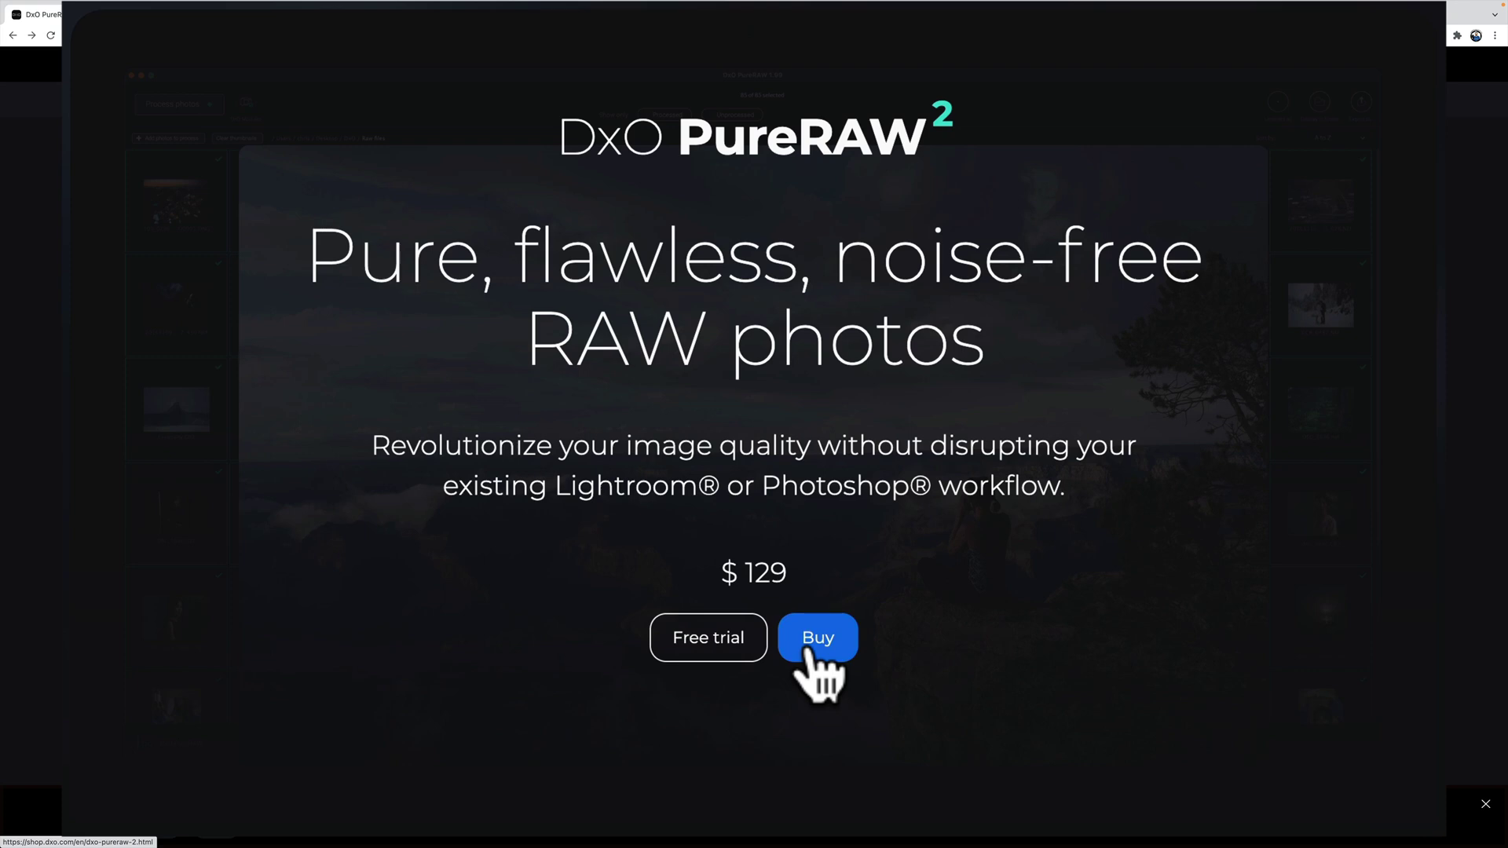
click(815, 646)
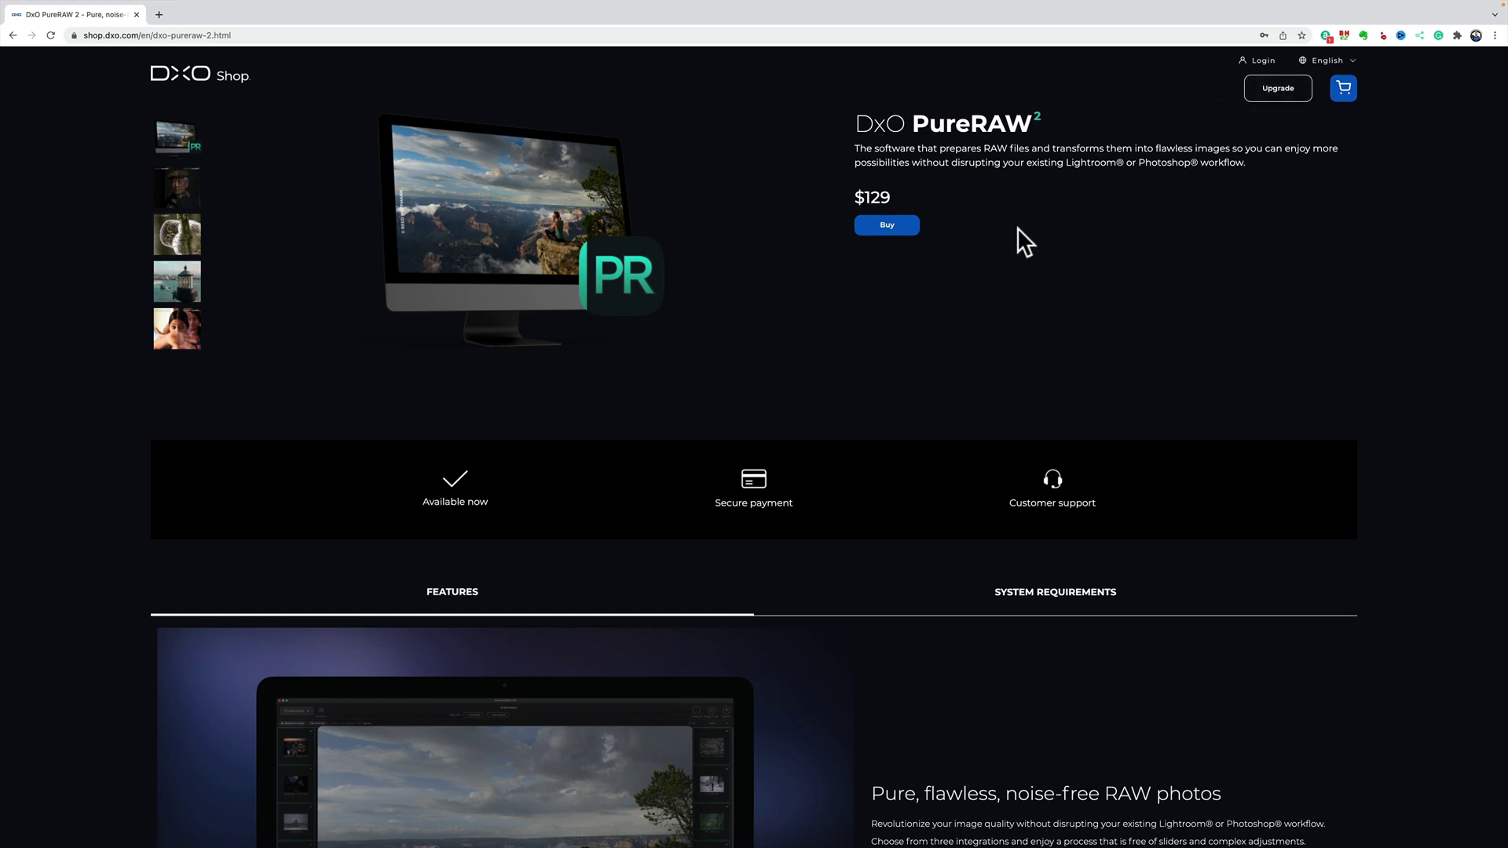
Step: Switch desktops to Lightroom Classic, where _DSC4745.NEF (ISO 12800) is open in Develop
key(ctrl+Left)
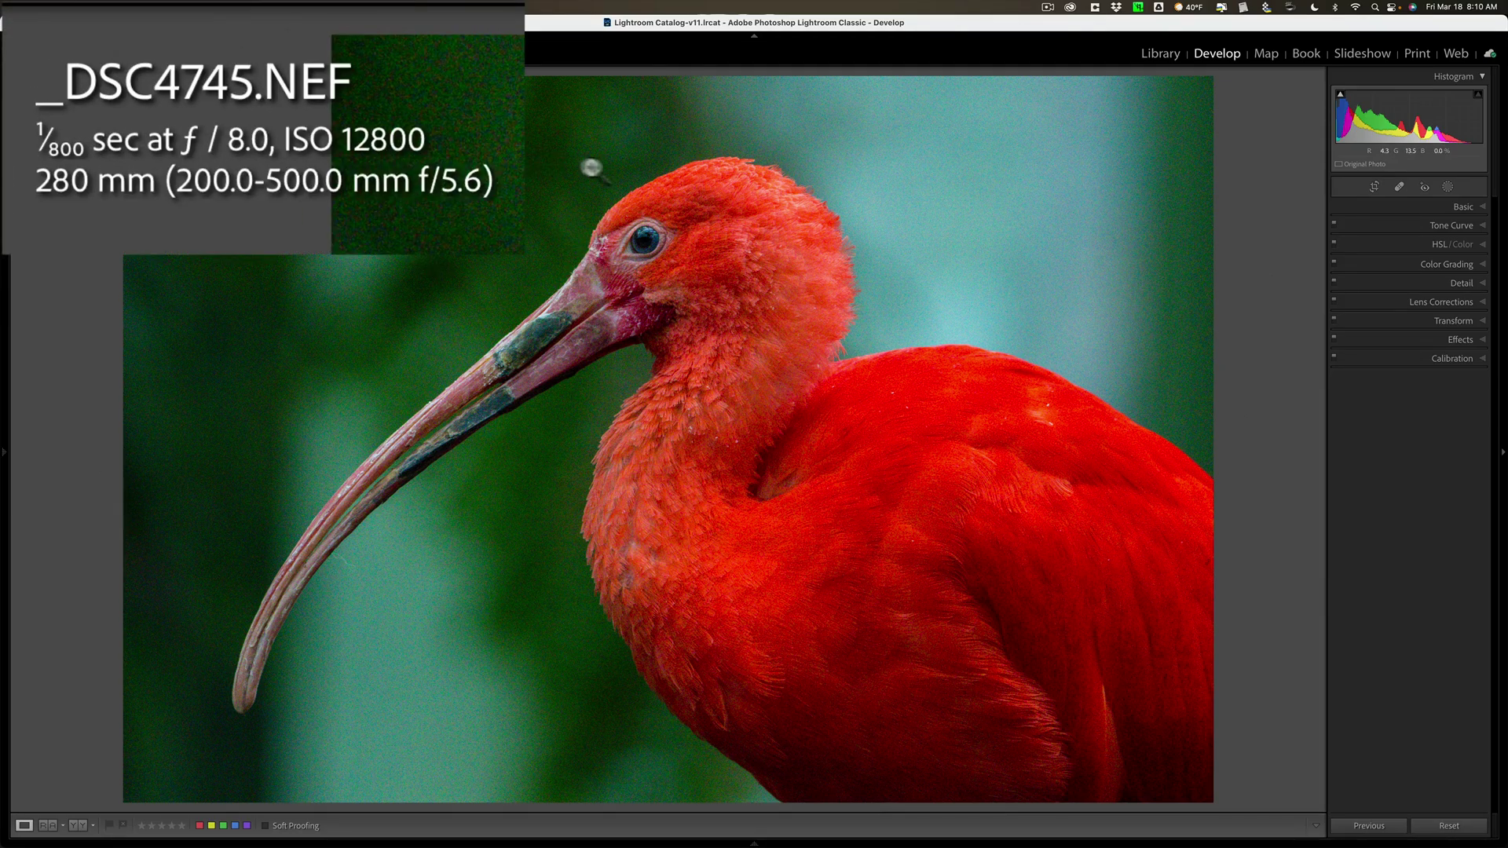
Step: Check the ibis's eye noise at 1:1, then send the photo via Plug-in Extras to DxO PureRAW 2
click(611, 166)
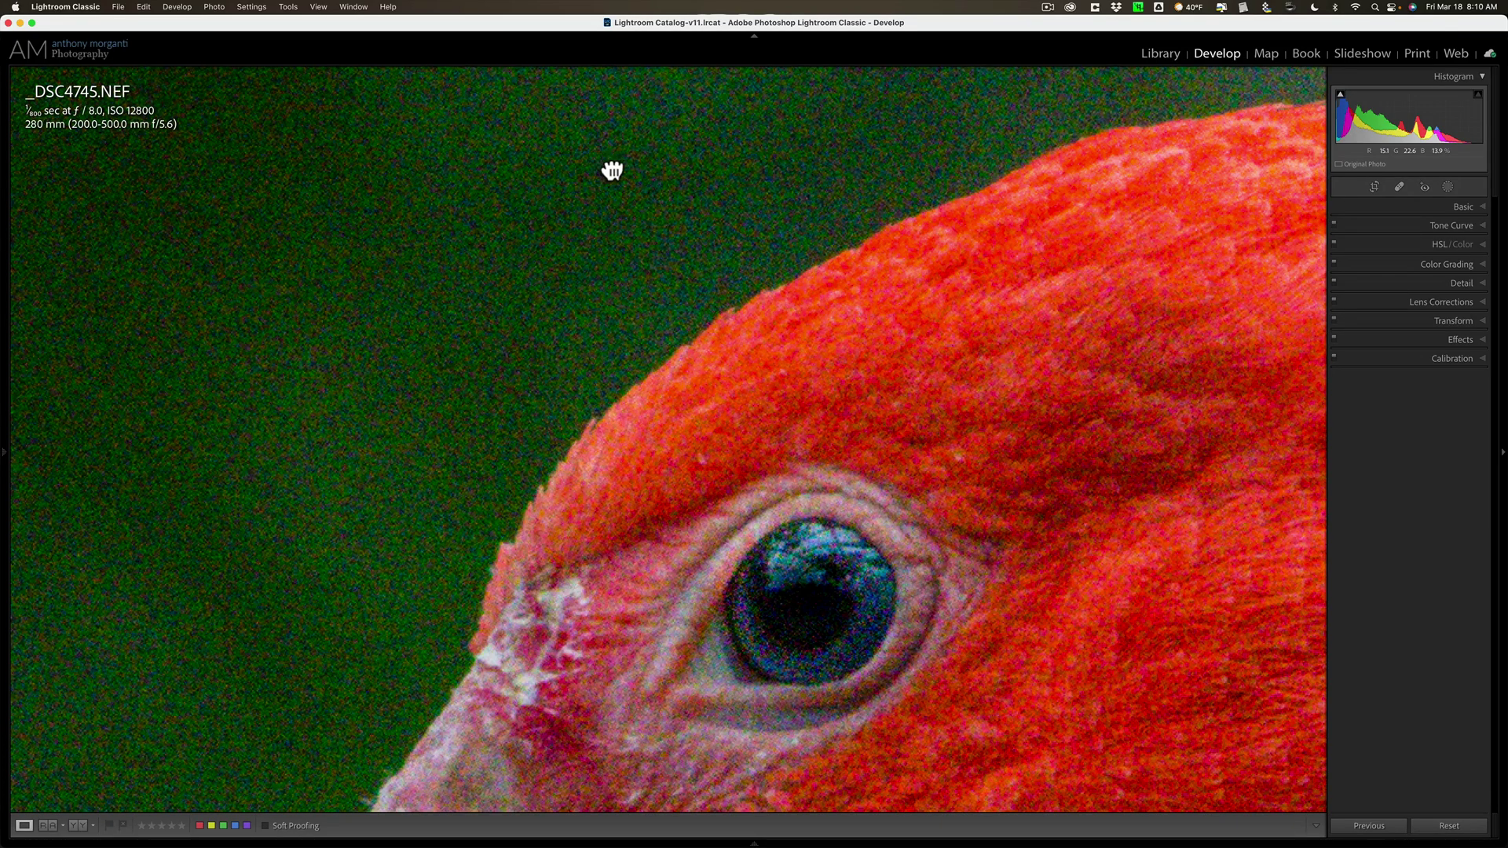
click(611, 168)
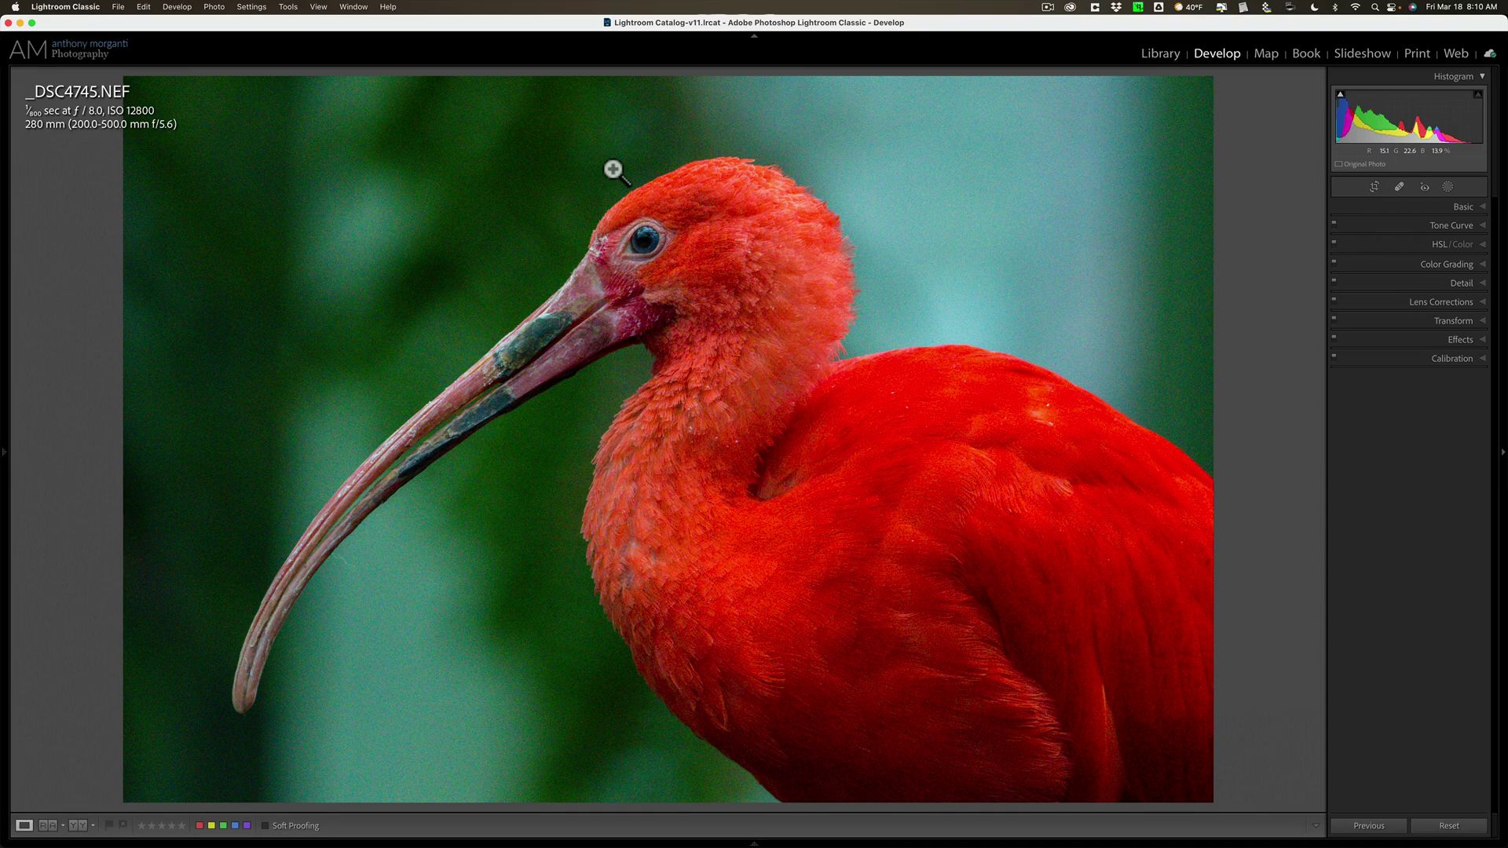
right_click(611, 167)
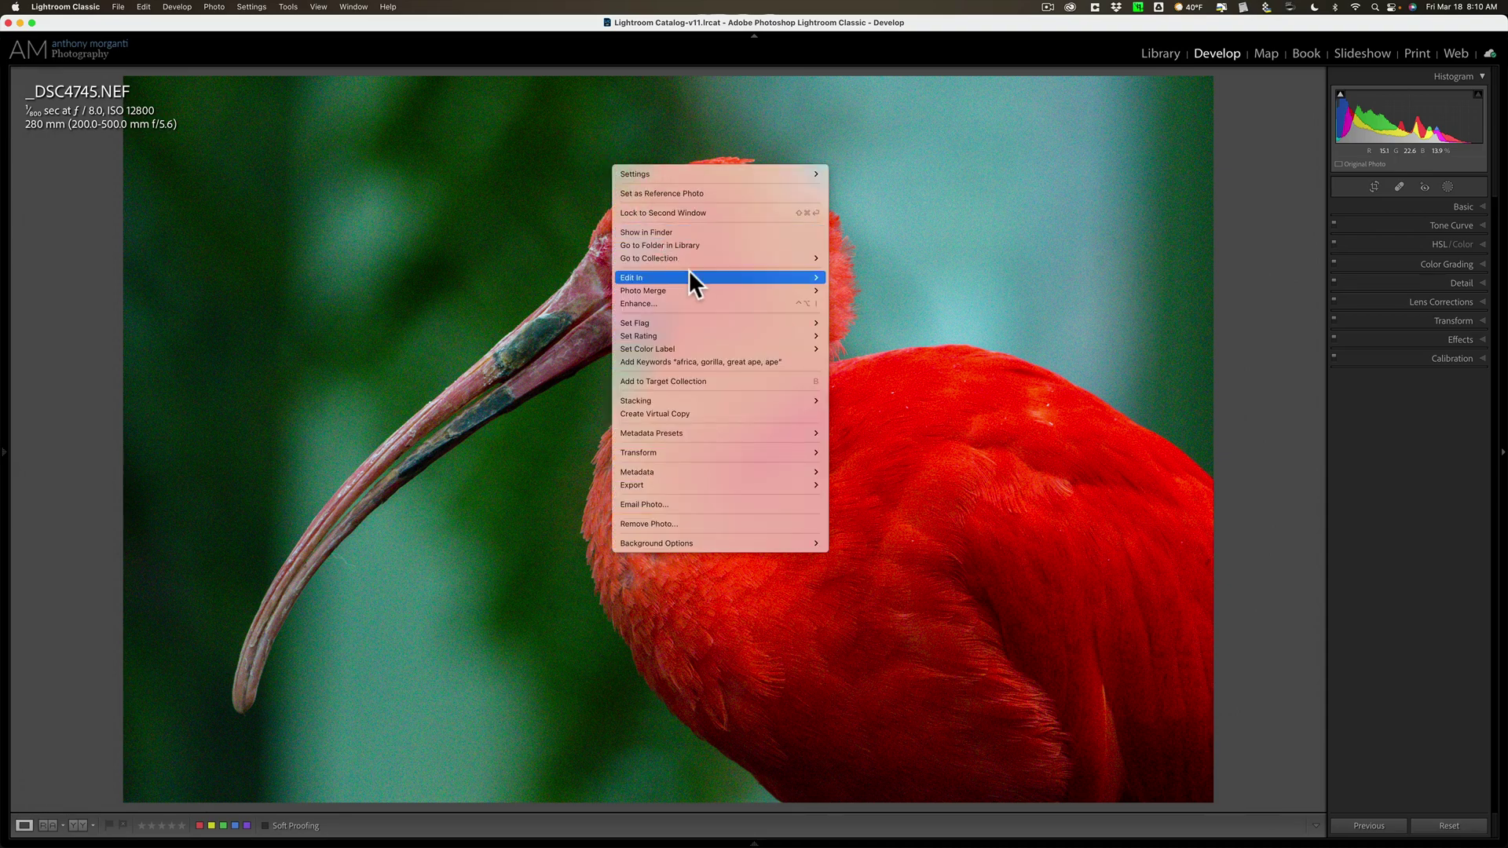
click(564, 259)
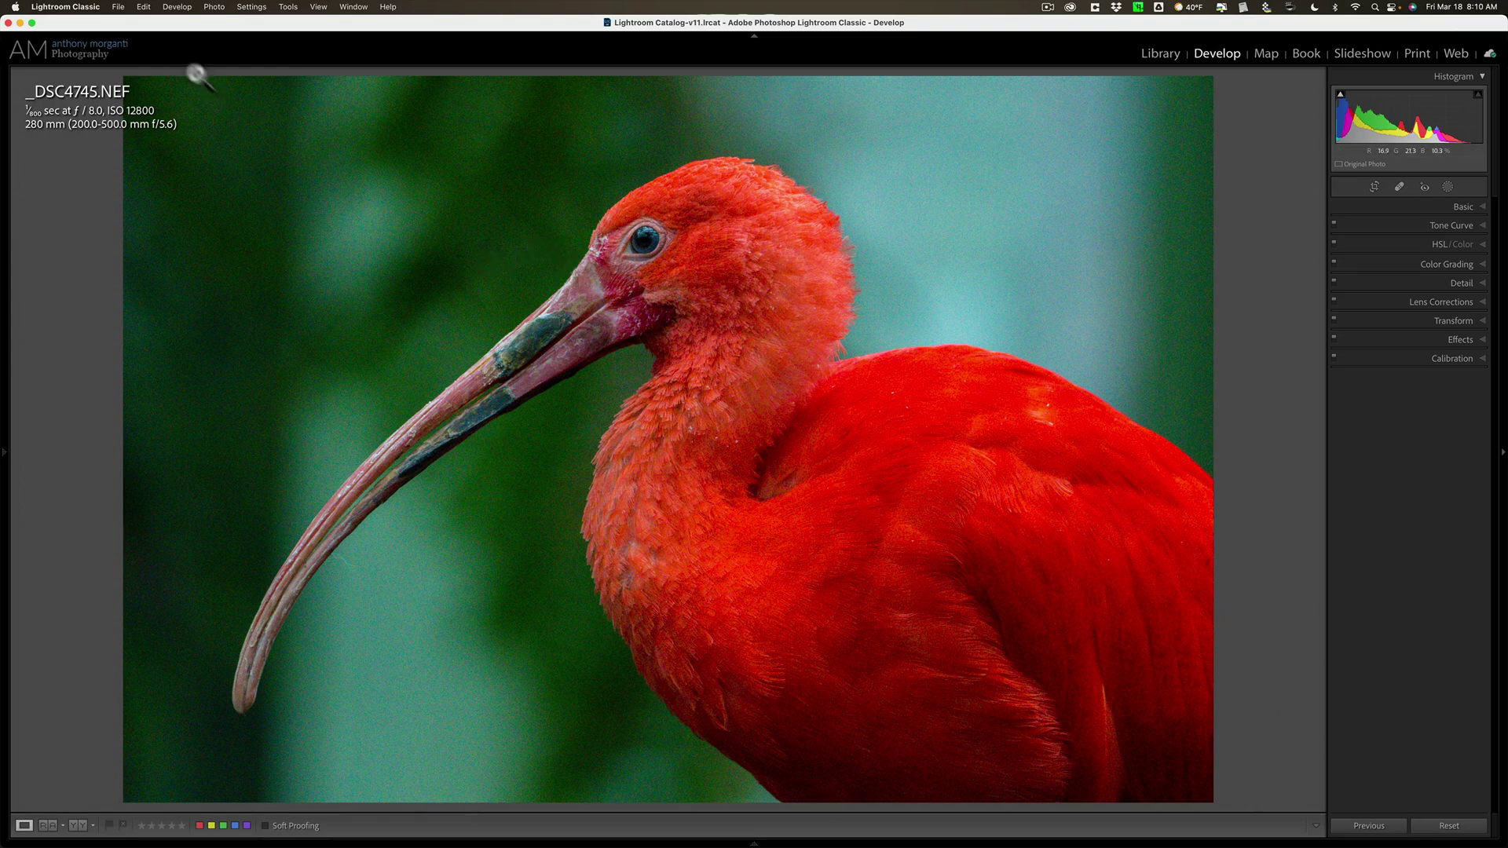
click(118, 6)
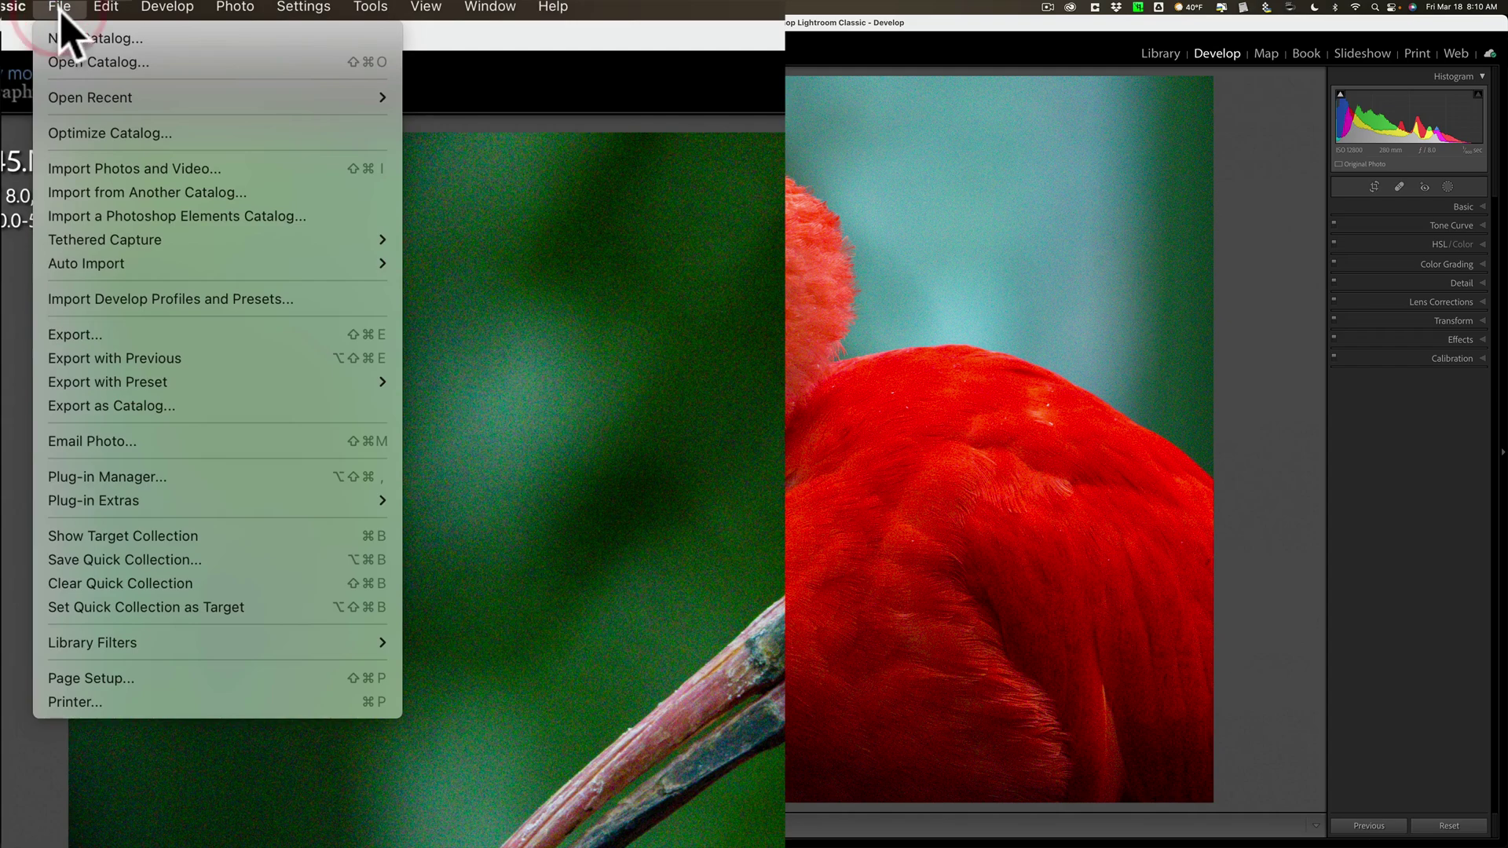
mouse_move(336, 507)
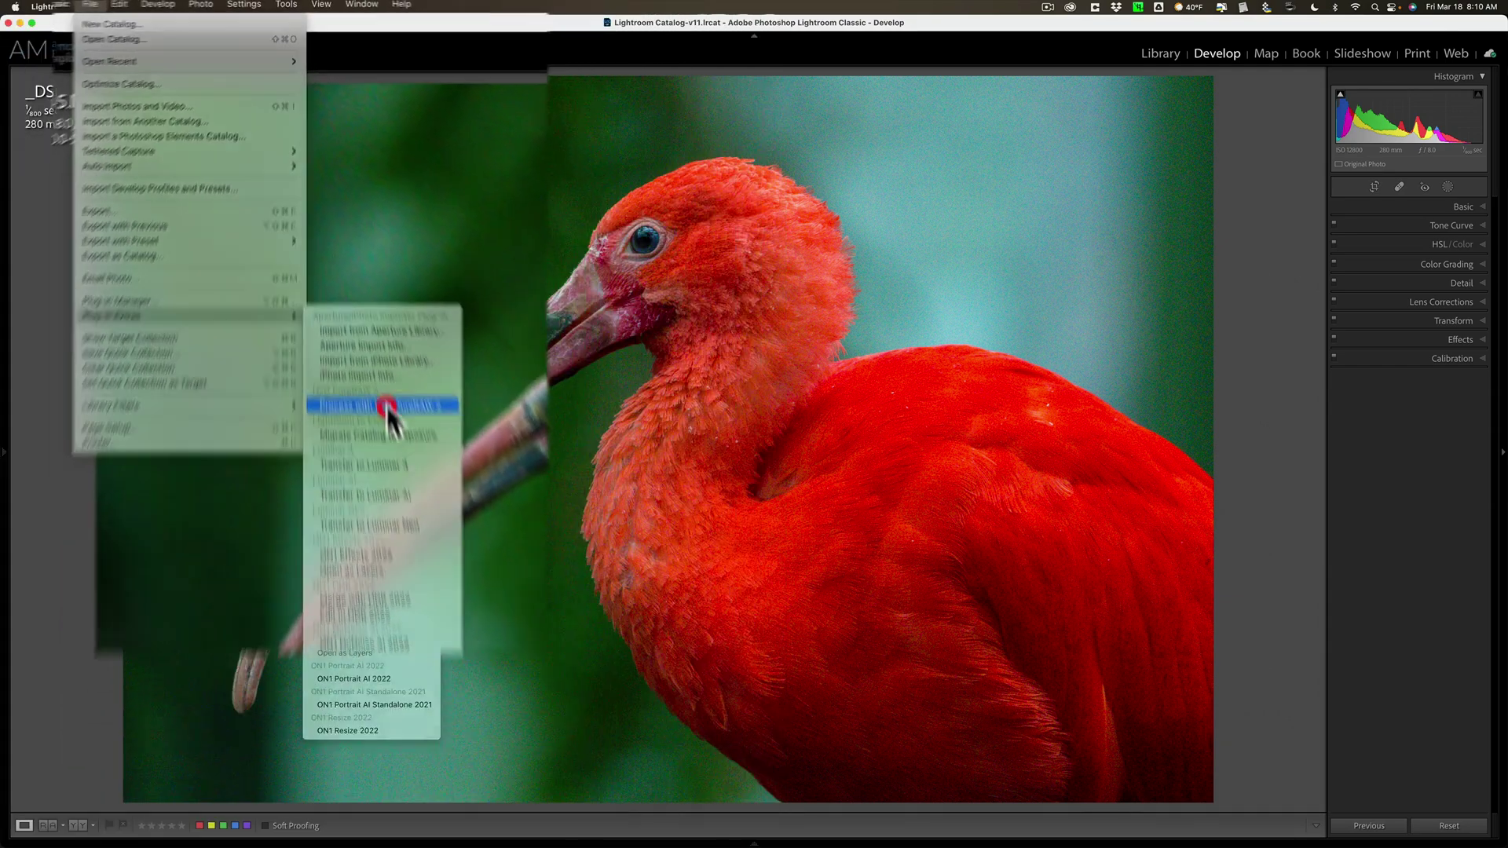
click(518, 642)
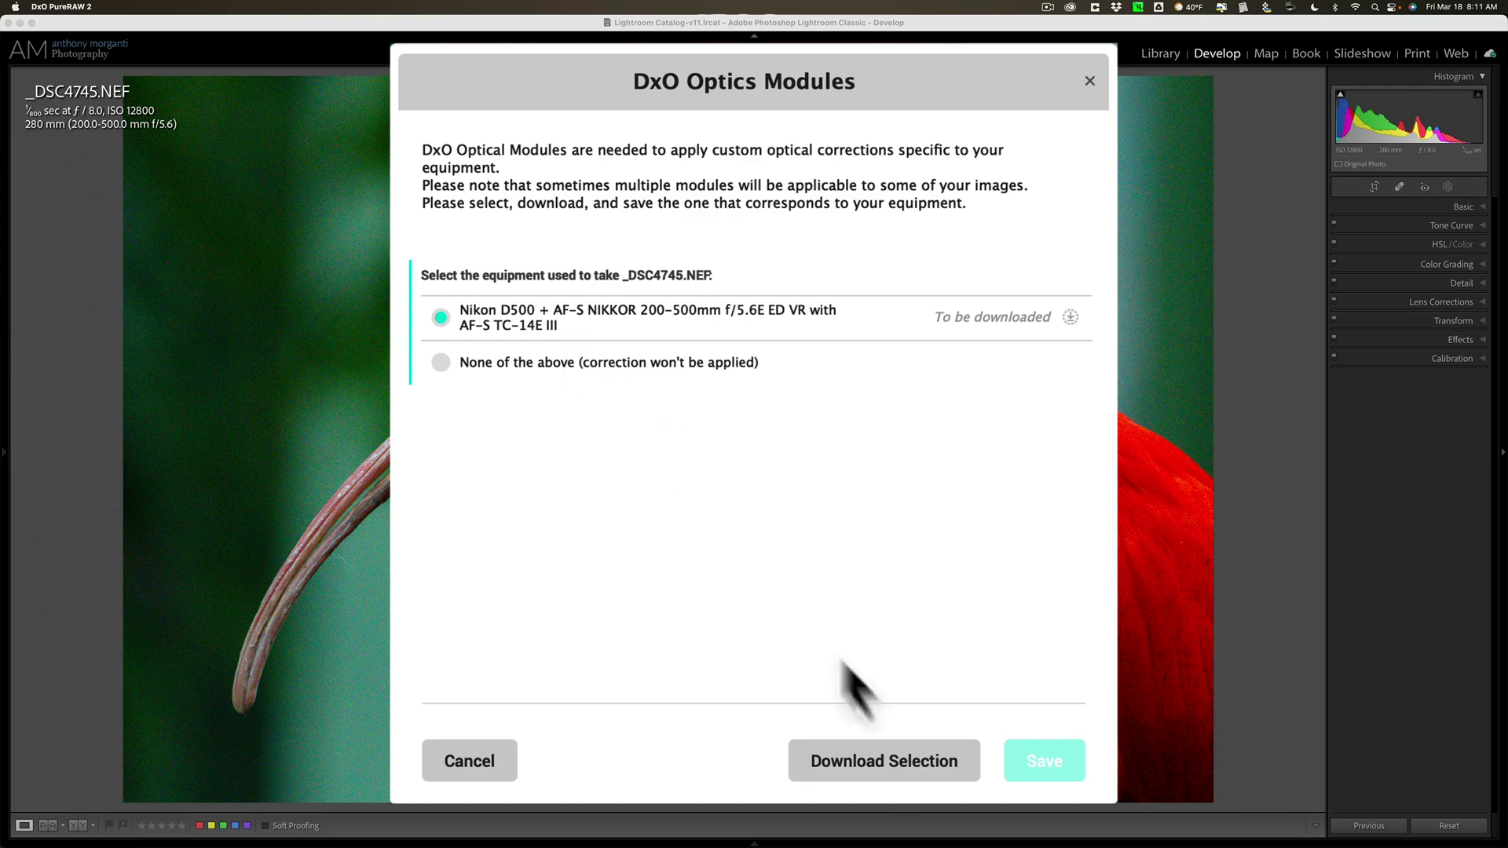
Step: Download and save the Nikon D500 + 200-500mm TC-14E III optics module
click(883, 766)
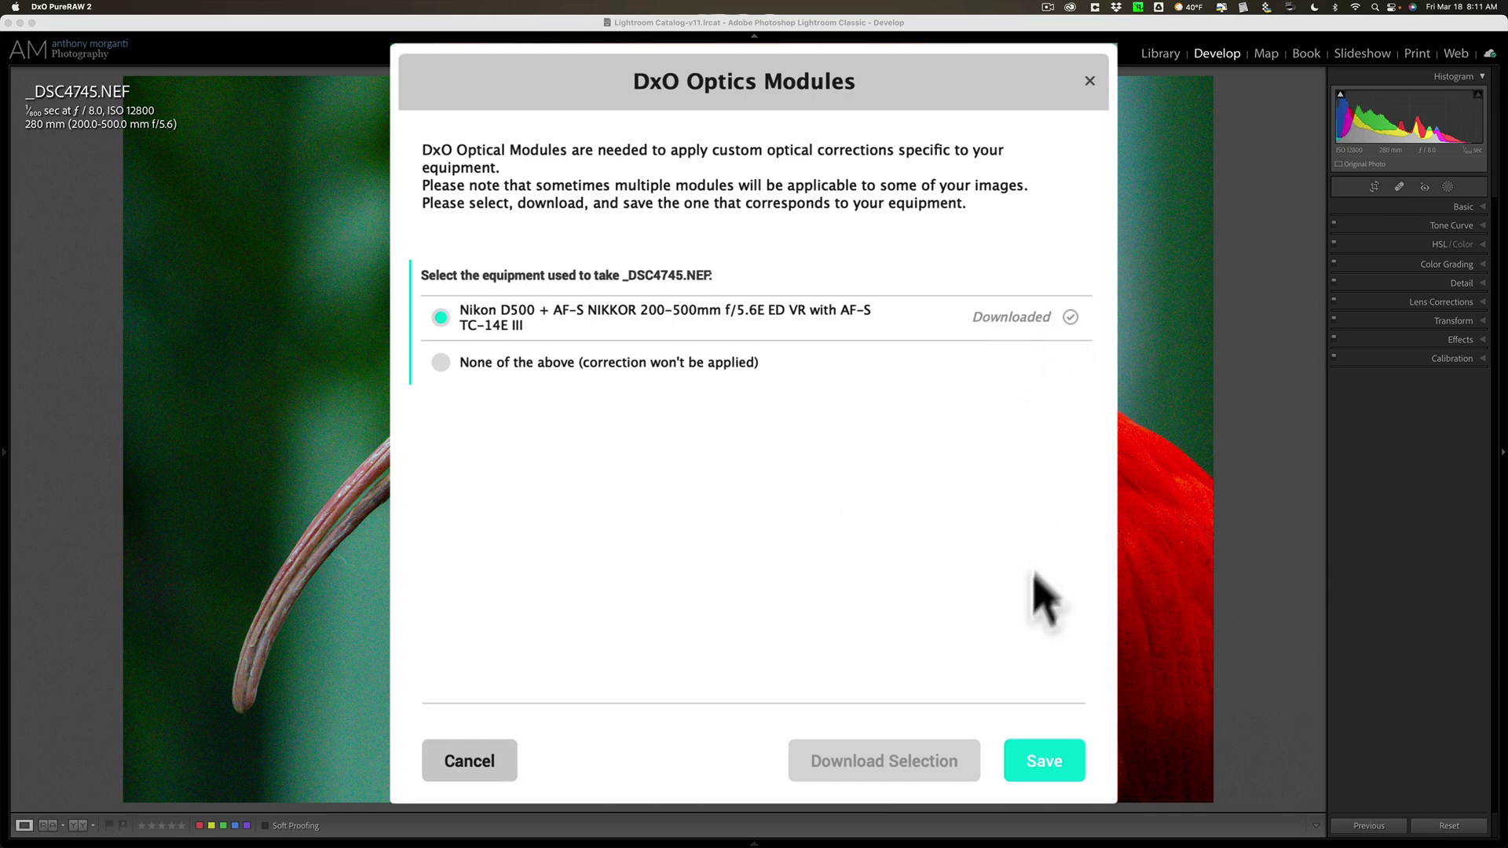
click(1045, 758)
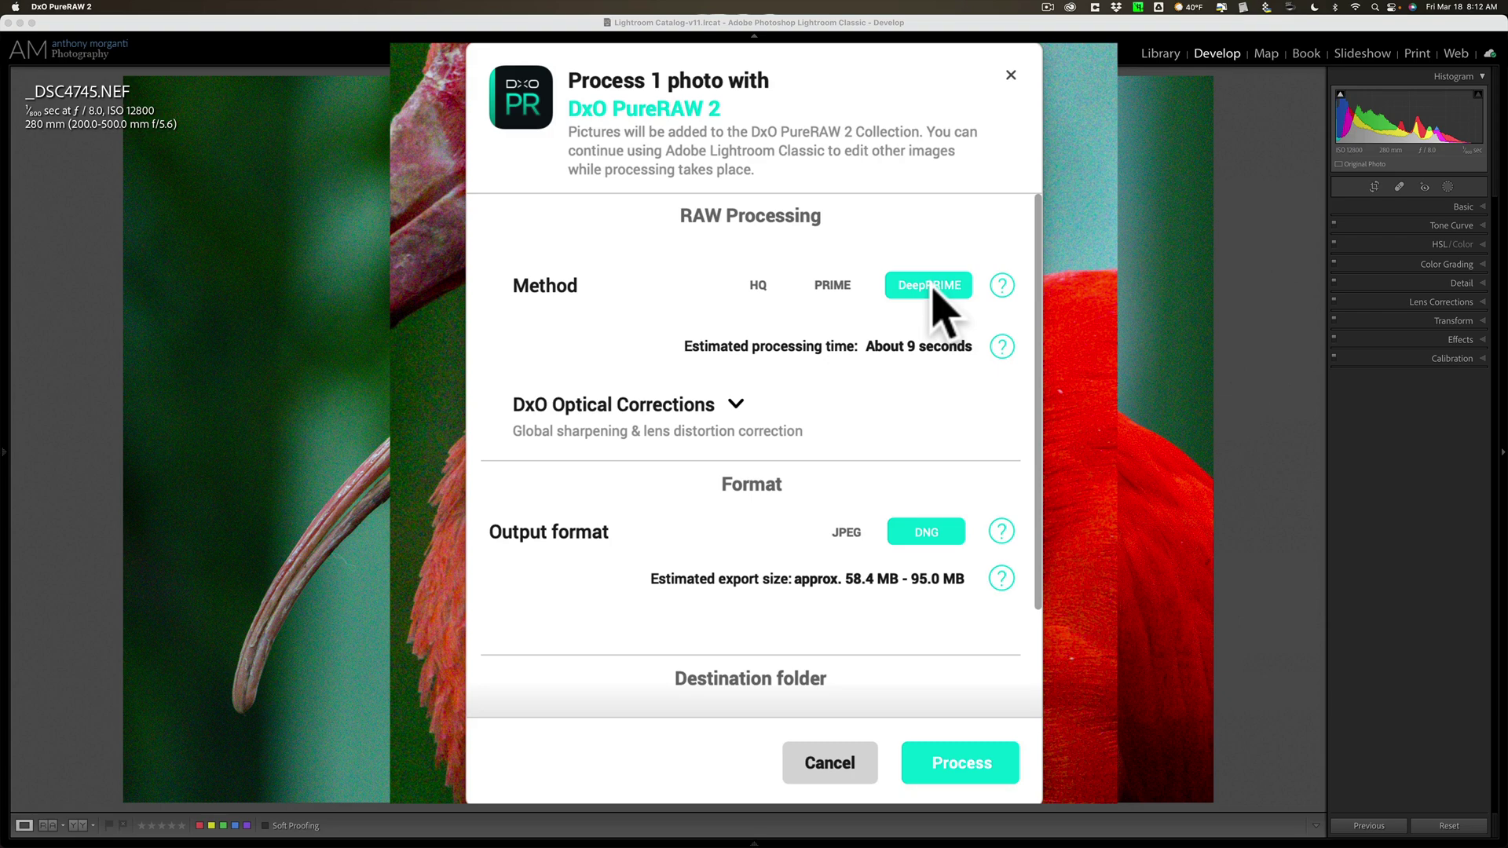
Step: Turn off Lens distortion correction, keeping DeepPRIME and DNG output to the 'DxO' folder
click(735, 404)
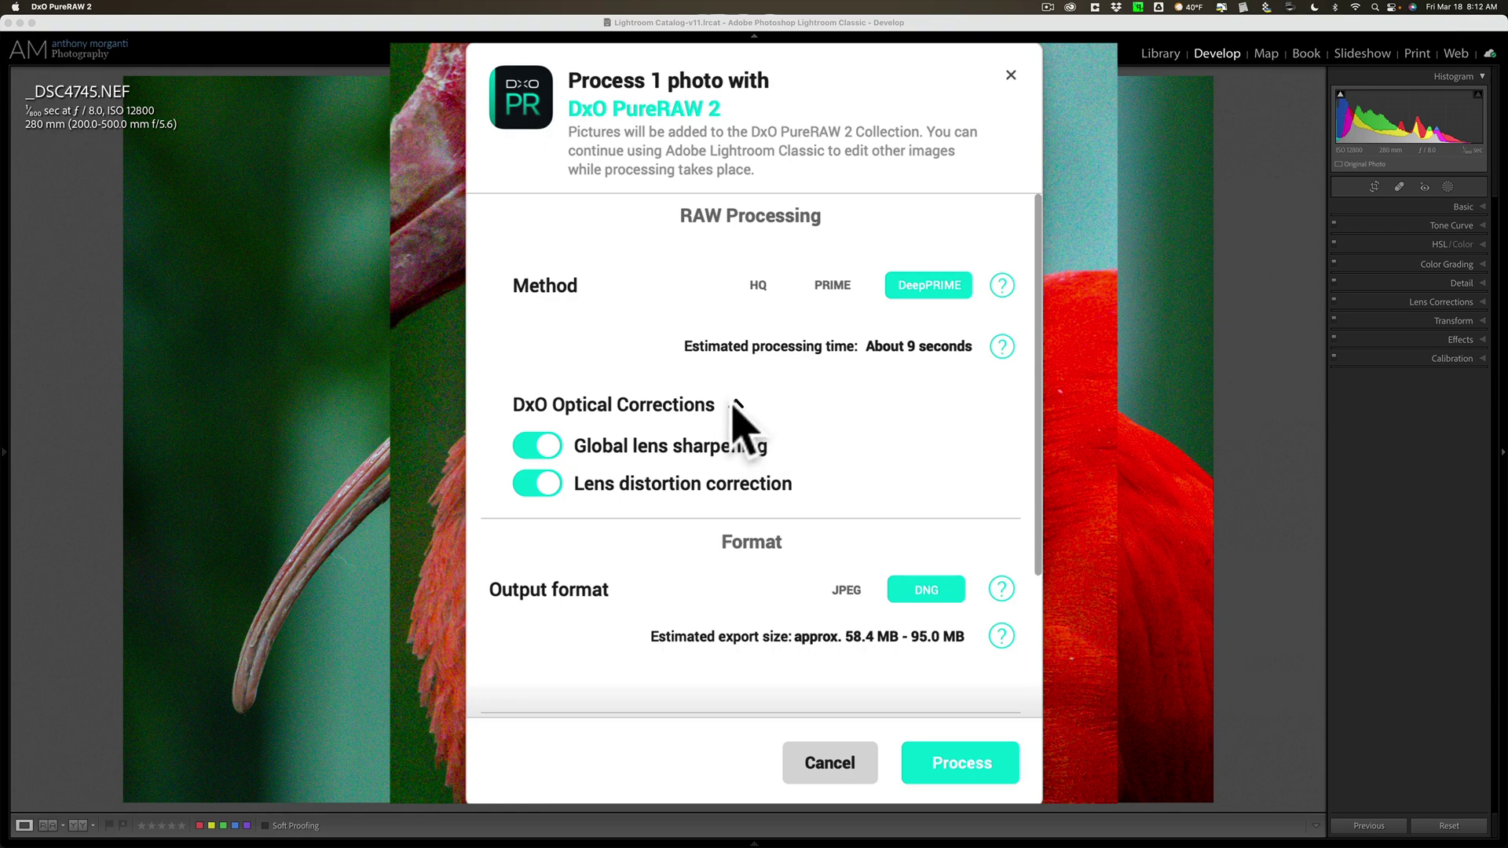
click(583, 487)
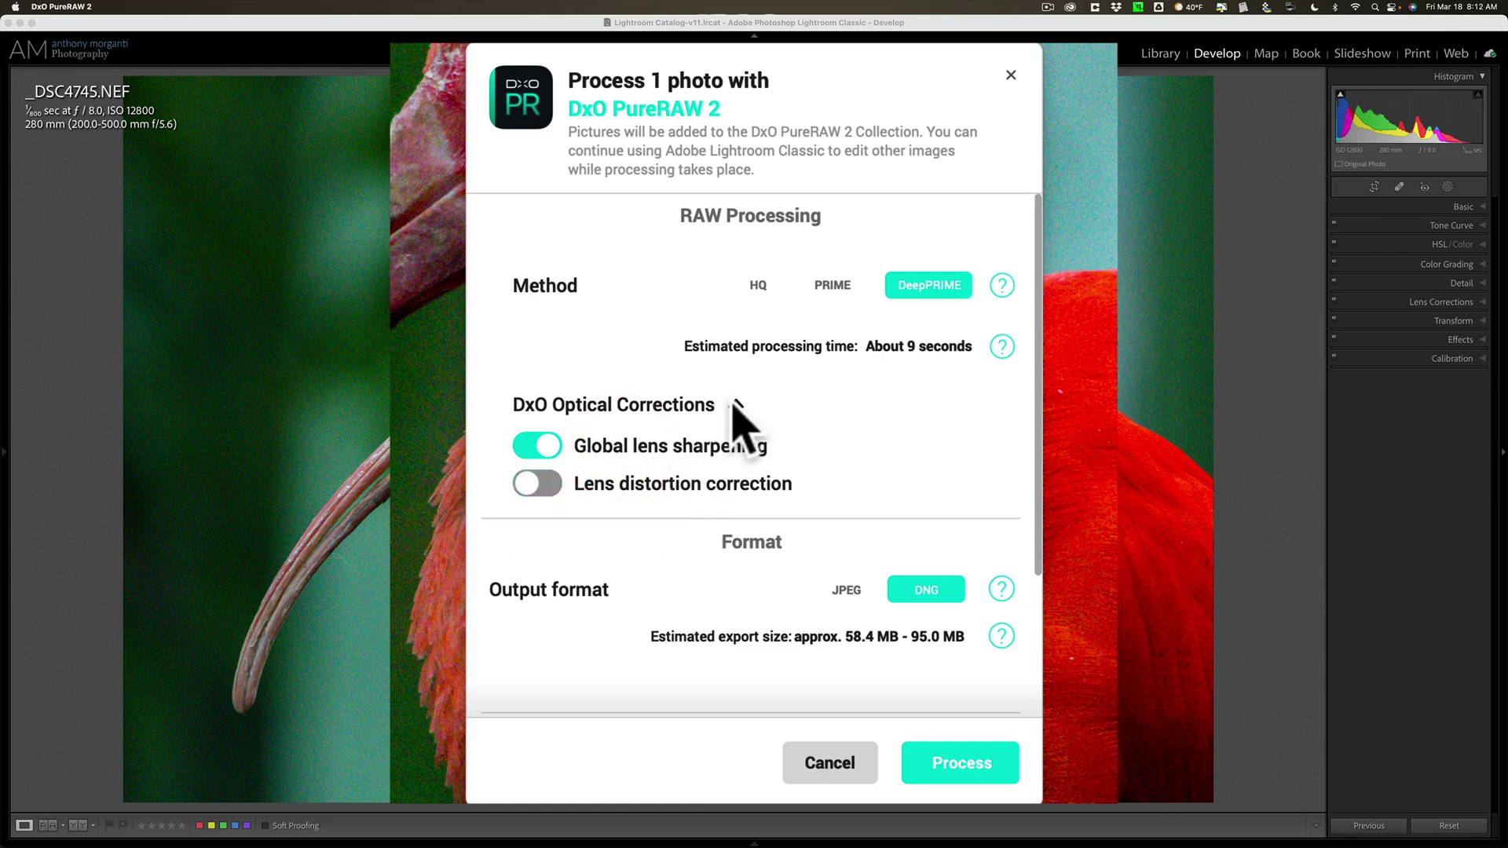
click(735, 402)
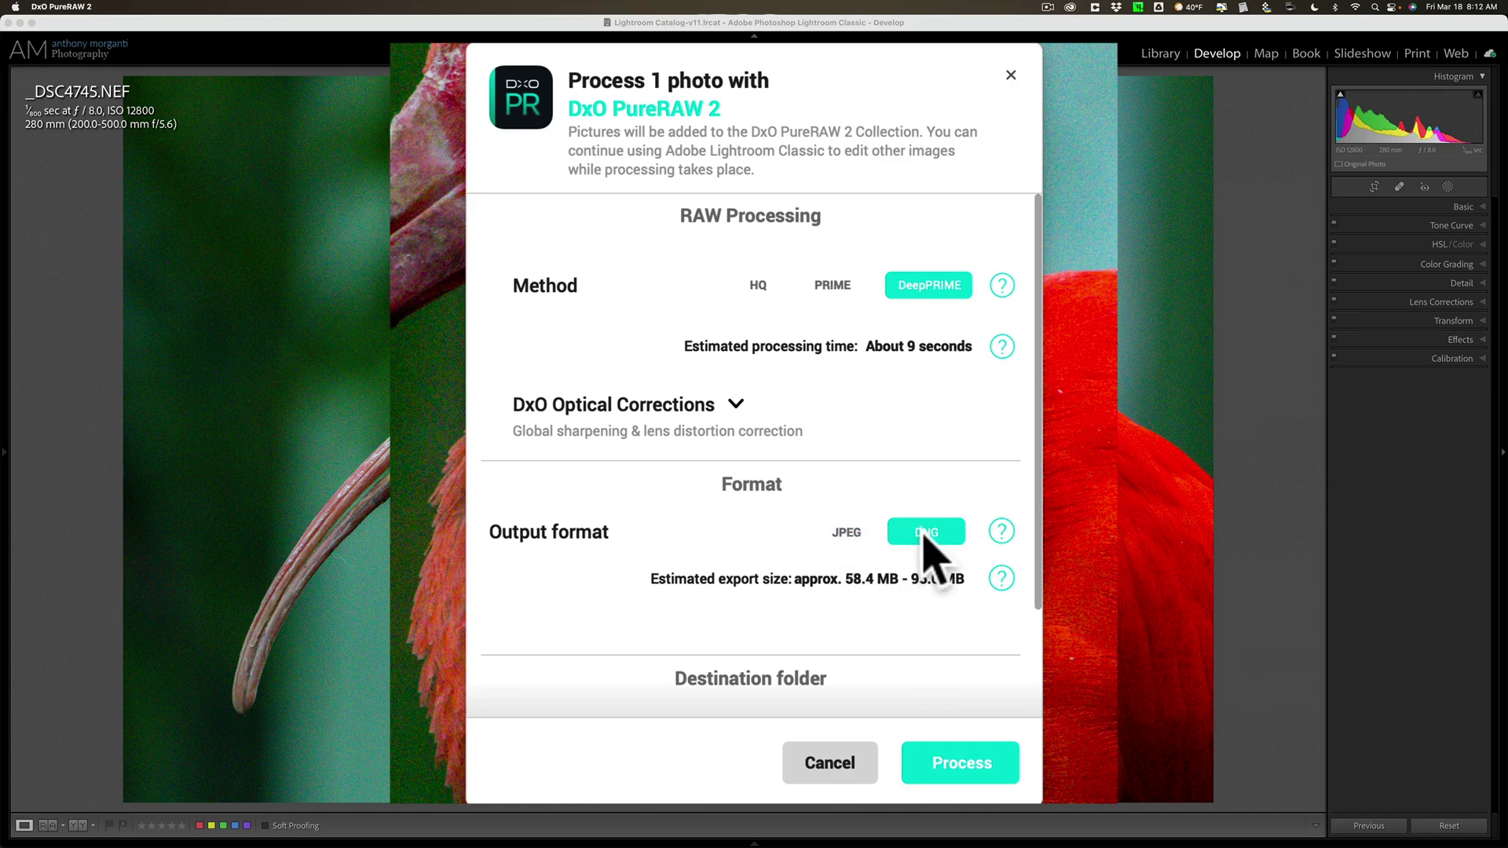
scroll(779, 697, down, 3)
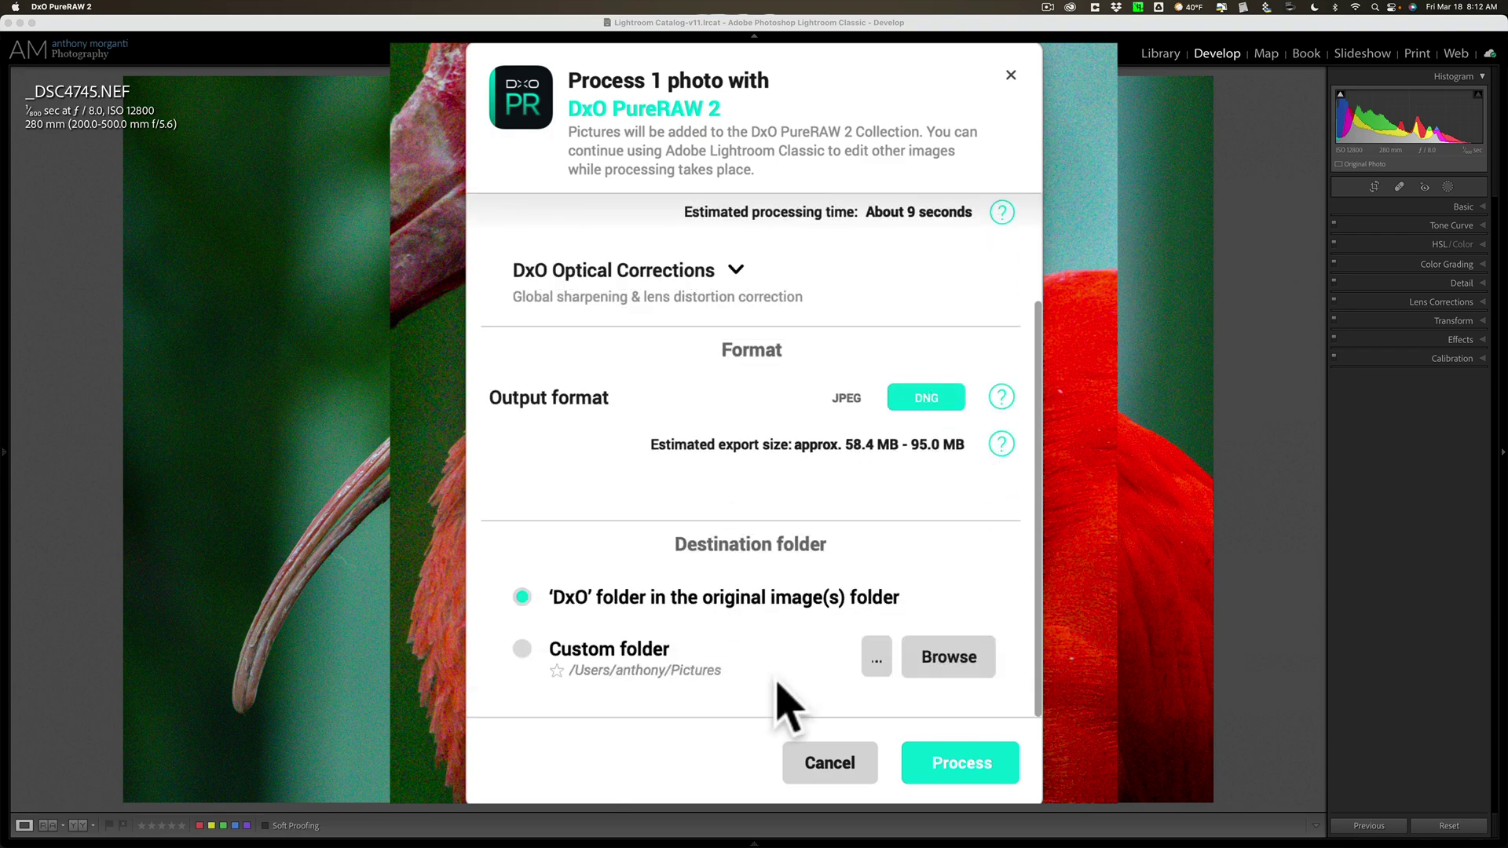
scroll(777, 559, up, 1)
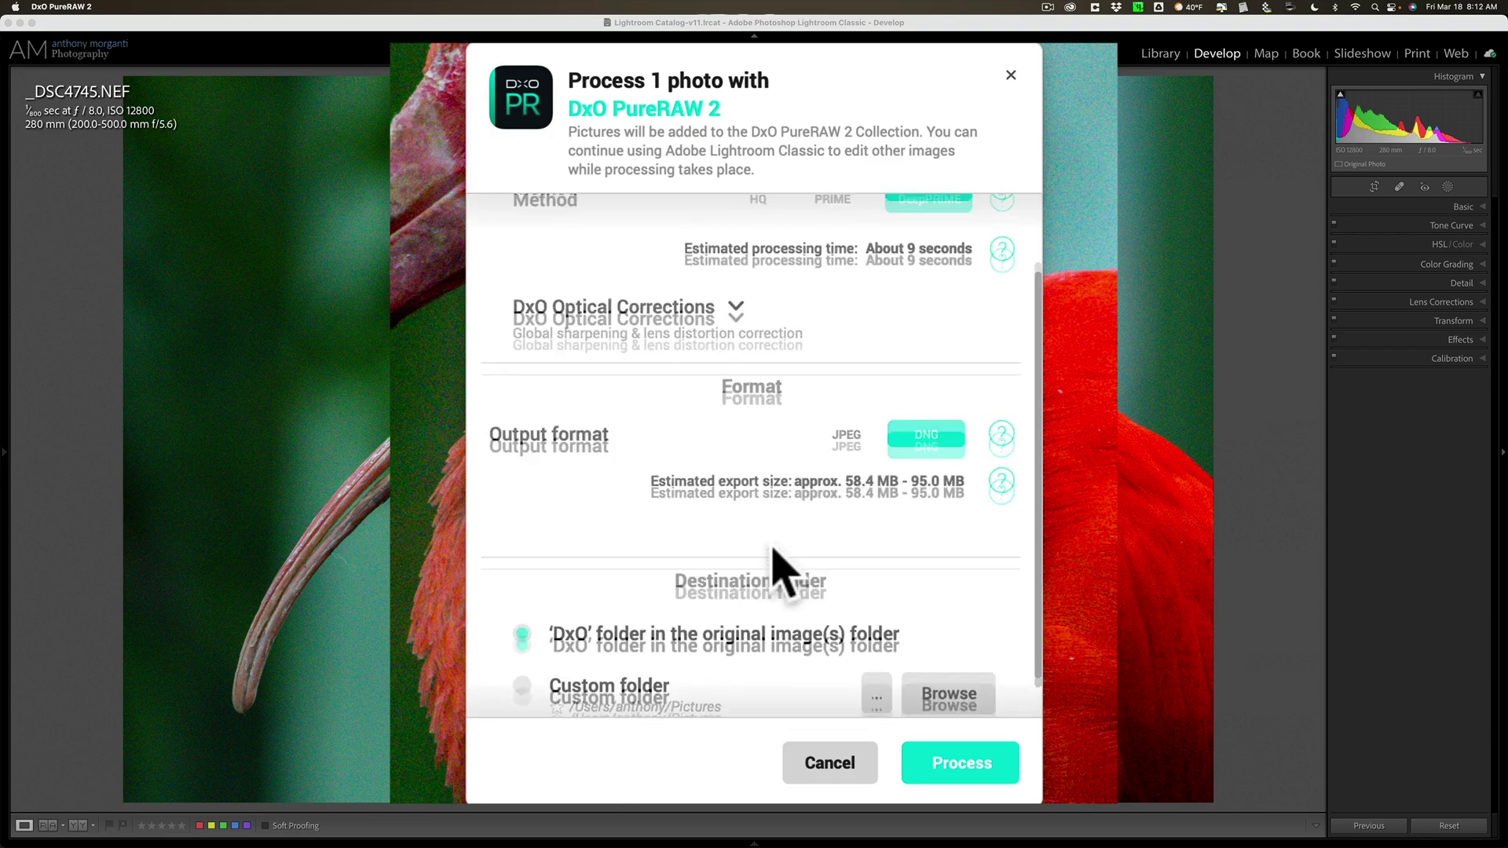
scroll(742, 565, down, 1)
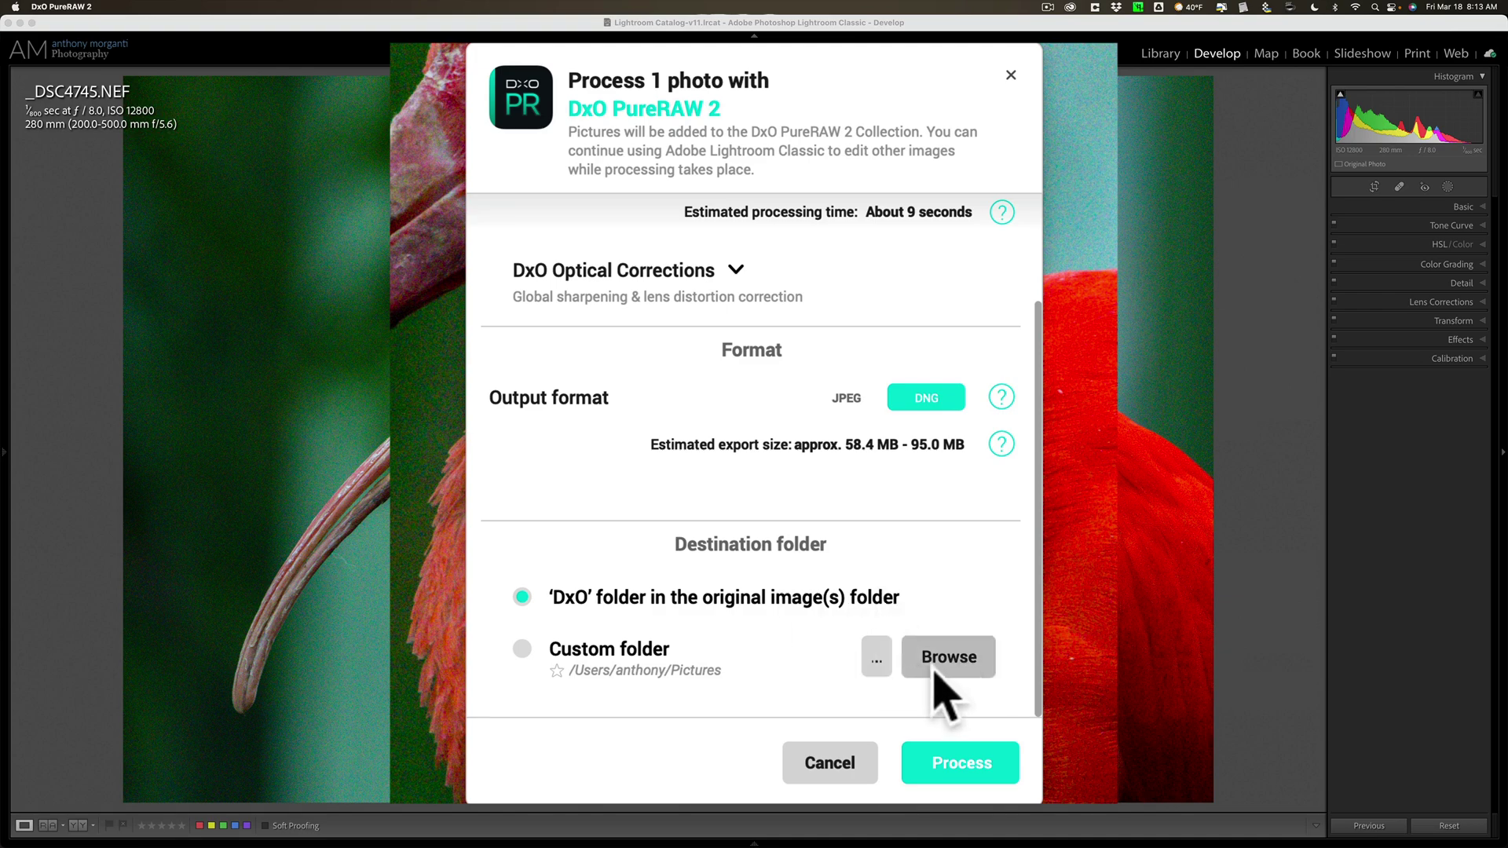
Step: Process the ibis photo and confirm the Done message once Processing 1 of 1 finishes
click(964, 761)
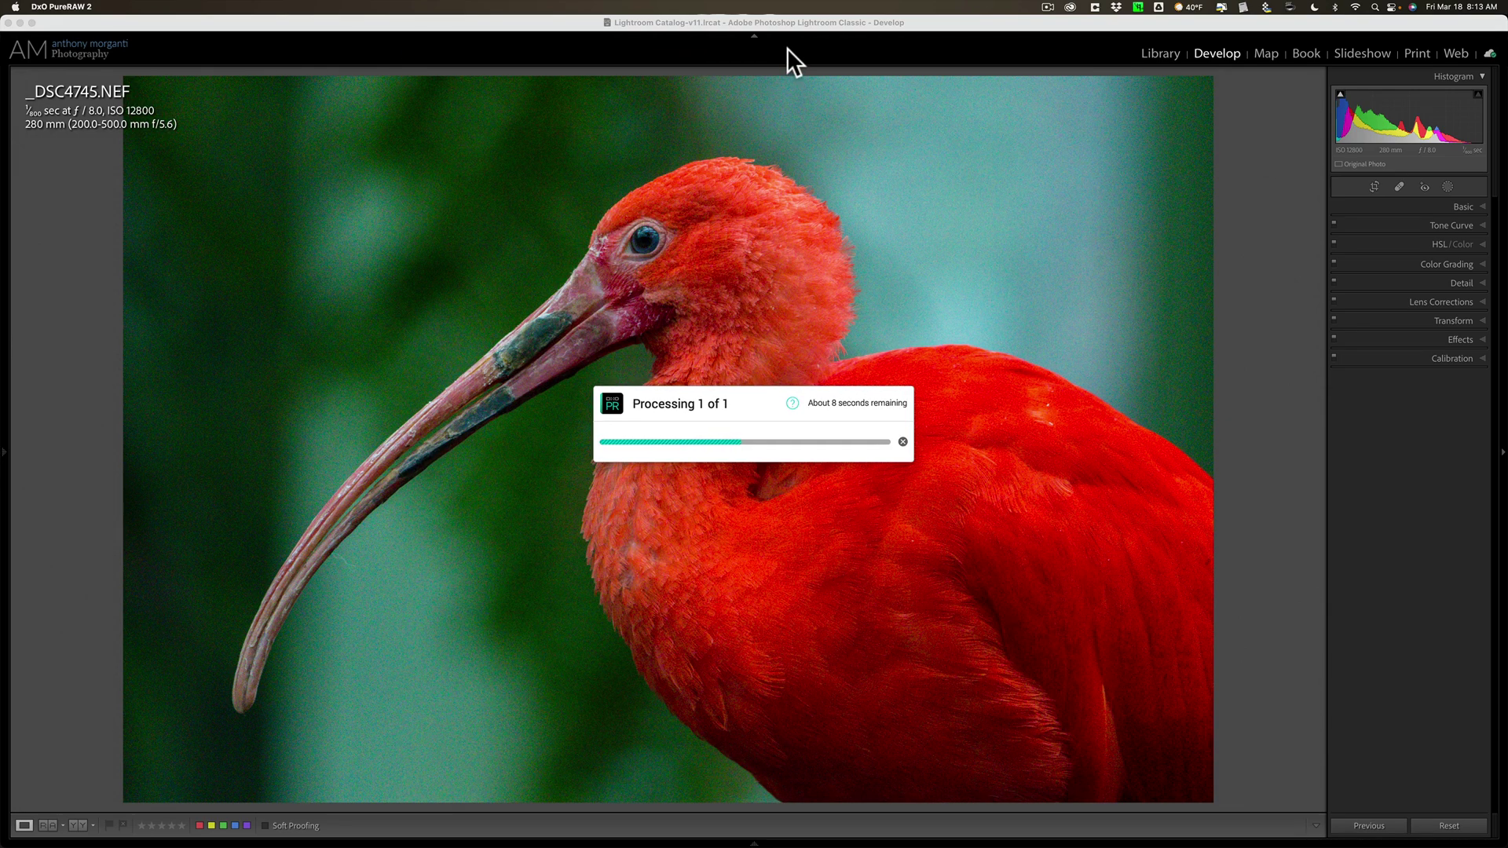
click(787, 49)
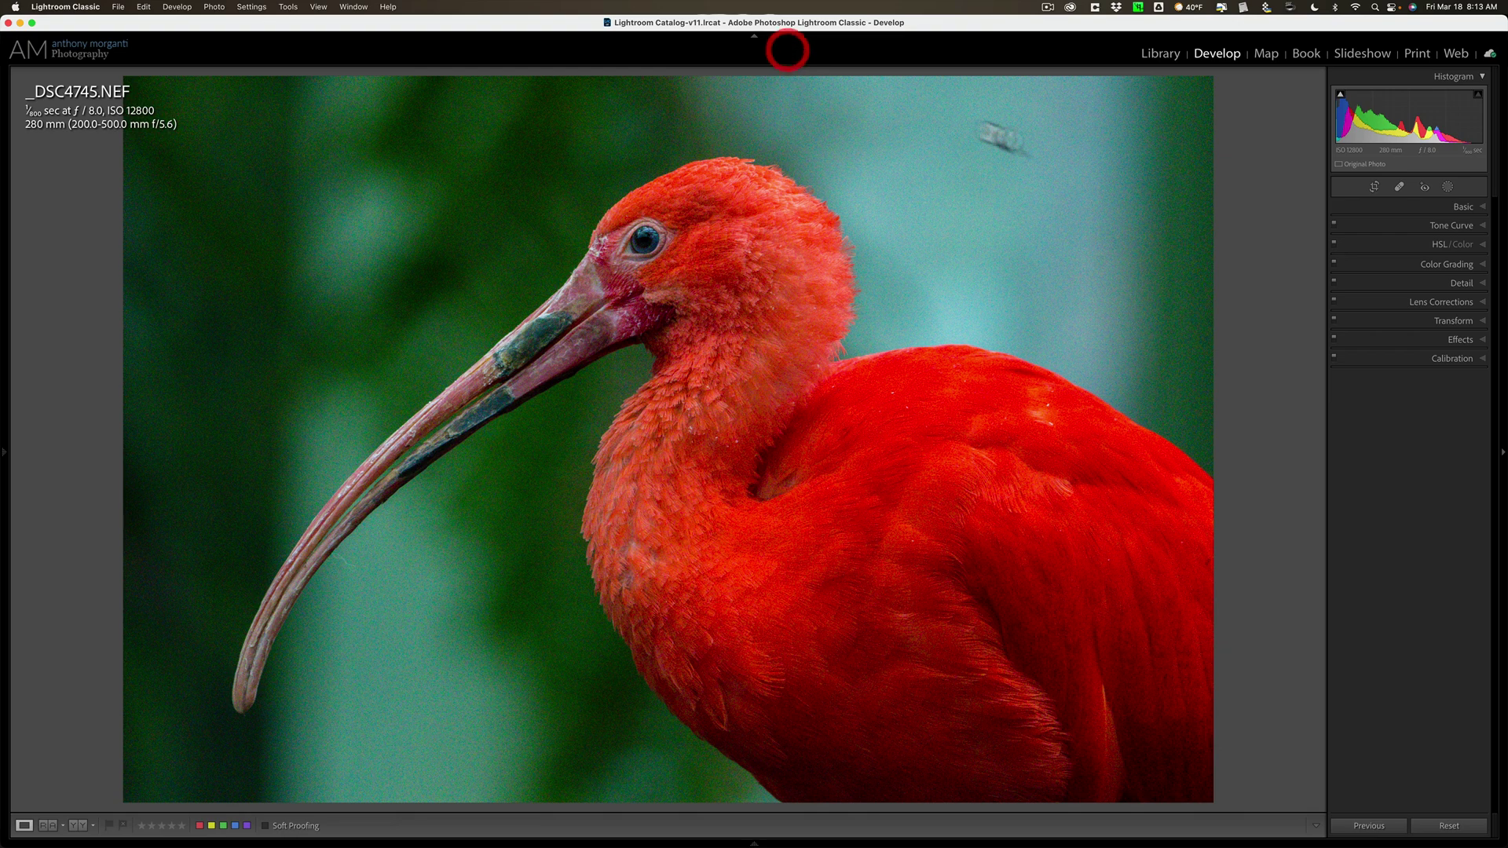
click(1484, 208)
click(1480, 209)
mouse_move(1128, 844)
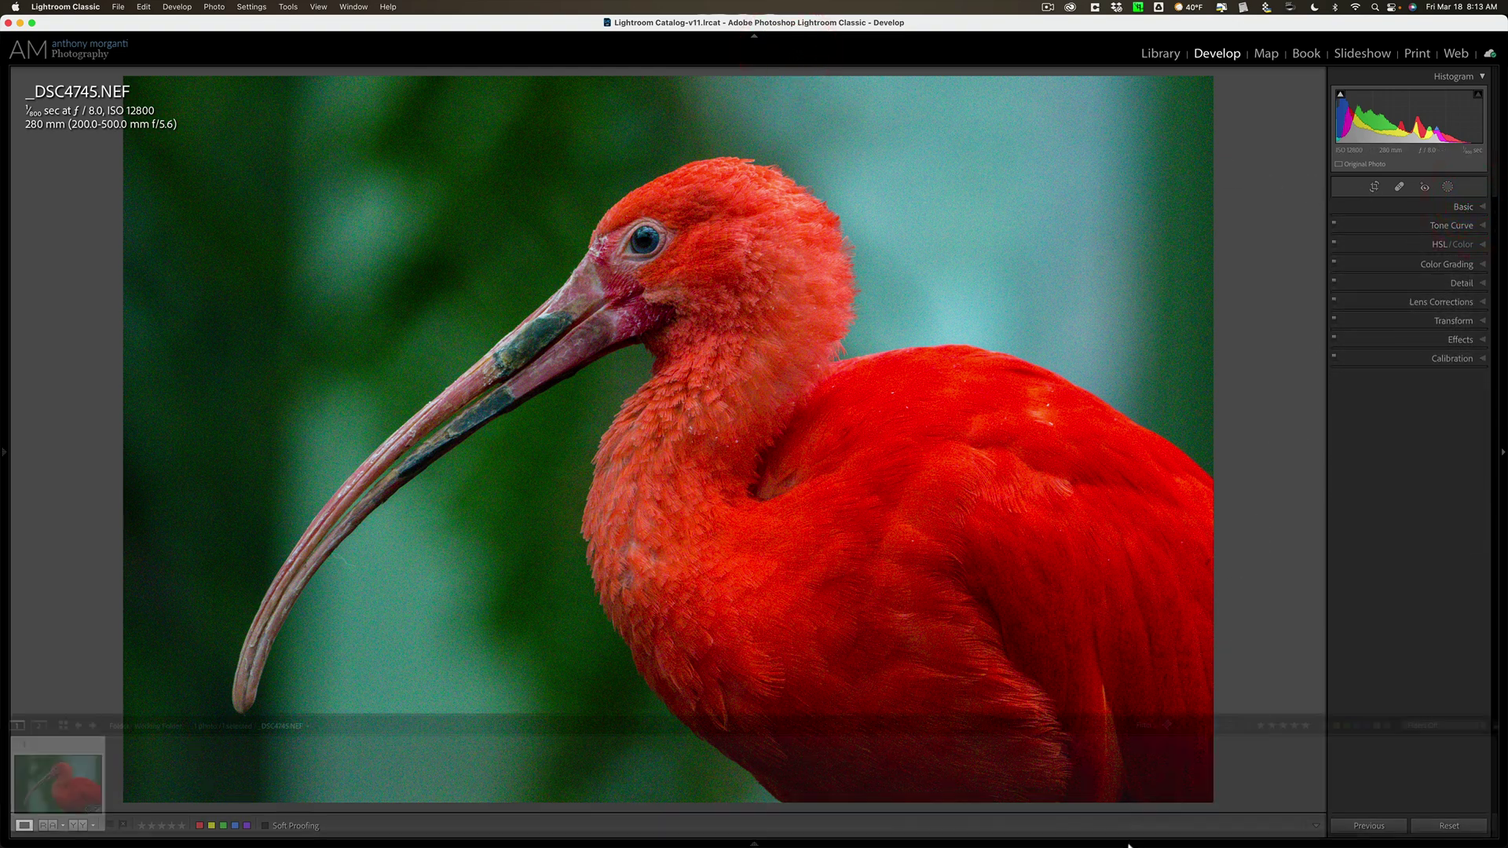
click(1101, 816)
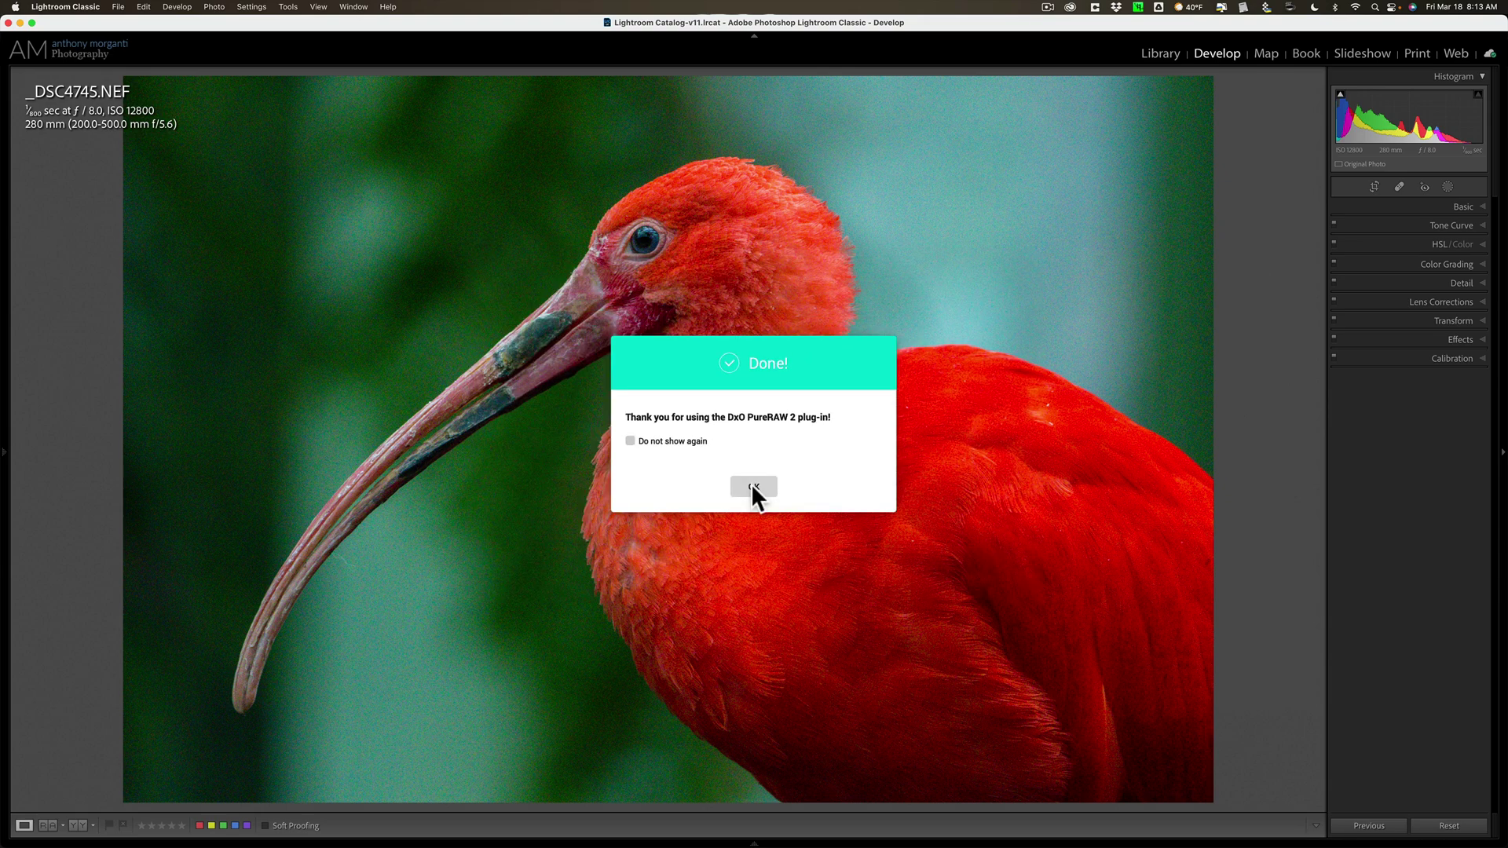
click(752, 487)
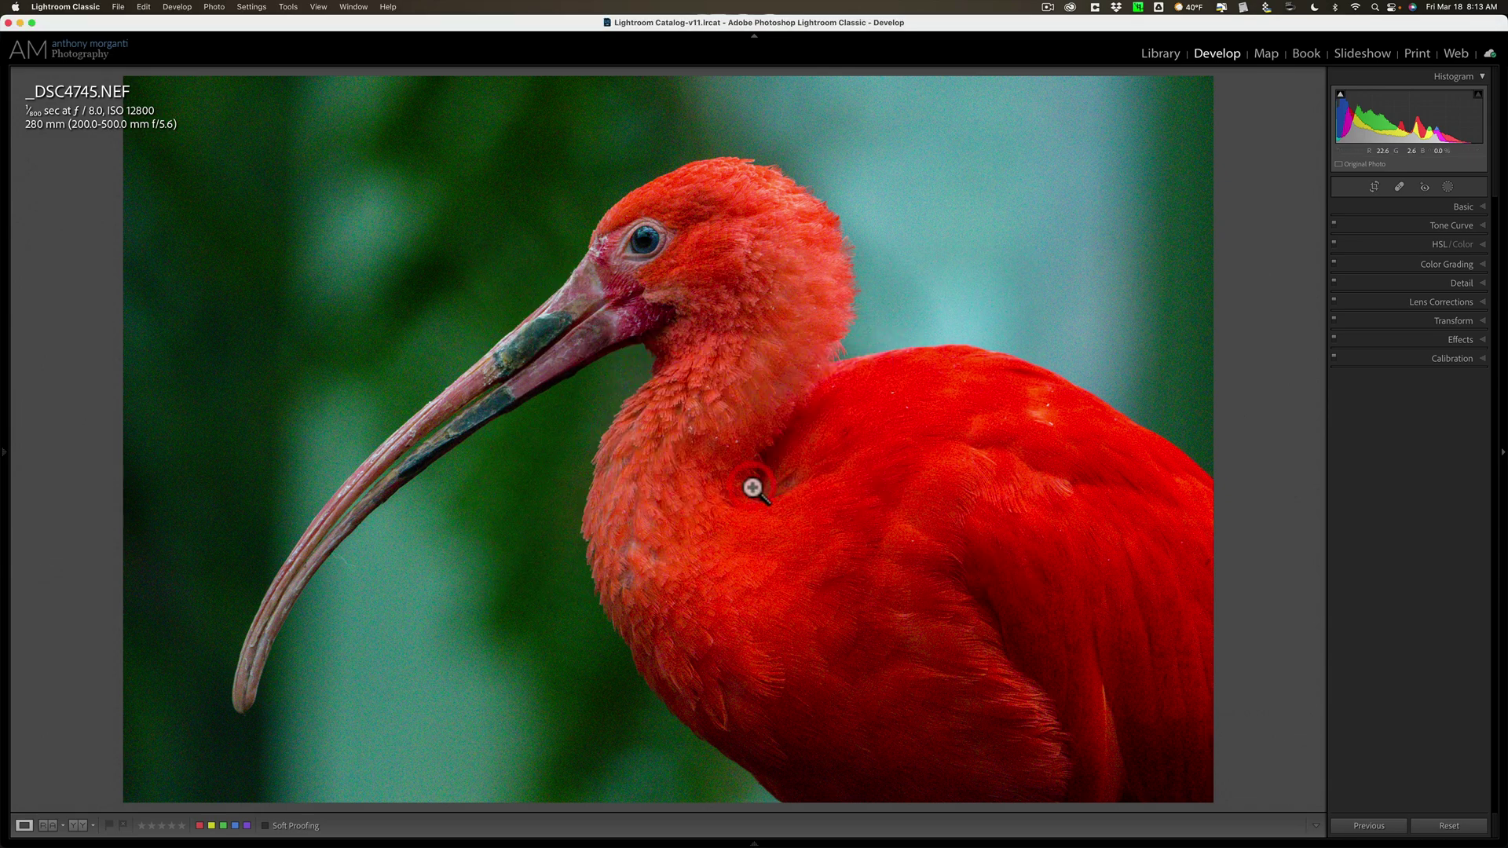
Step: Zoom the original to 1:1 and back, then find Working Folder > DxO in the Library's Folders
click(563, 172)
click(563, 172)
click(1158, 54)
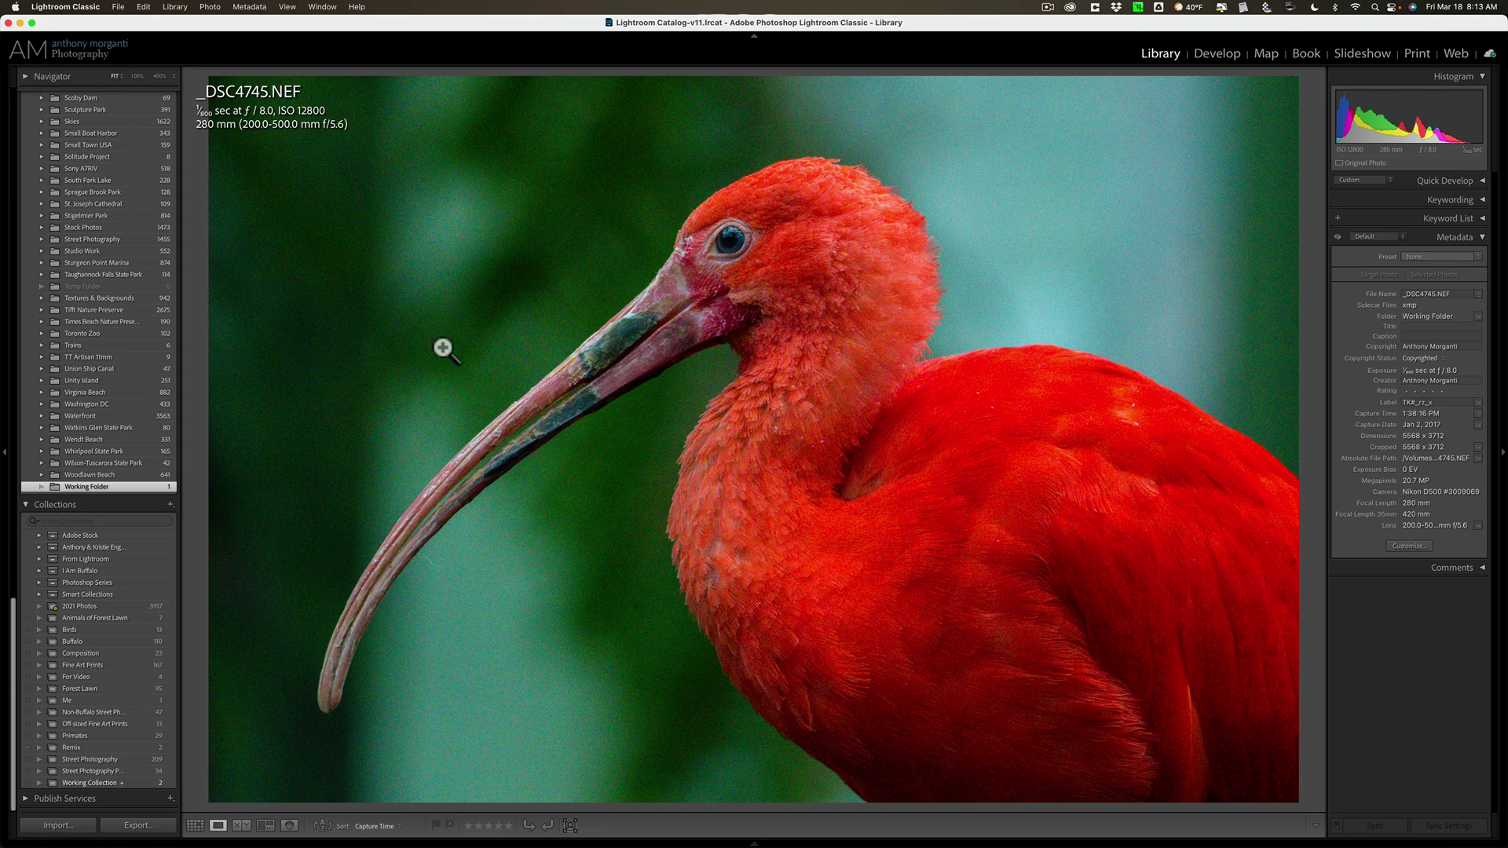
scroll(152, 445, down, 1)
scroll(152, 445, down, 2)
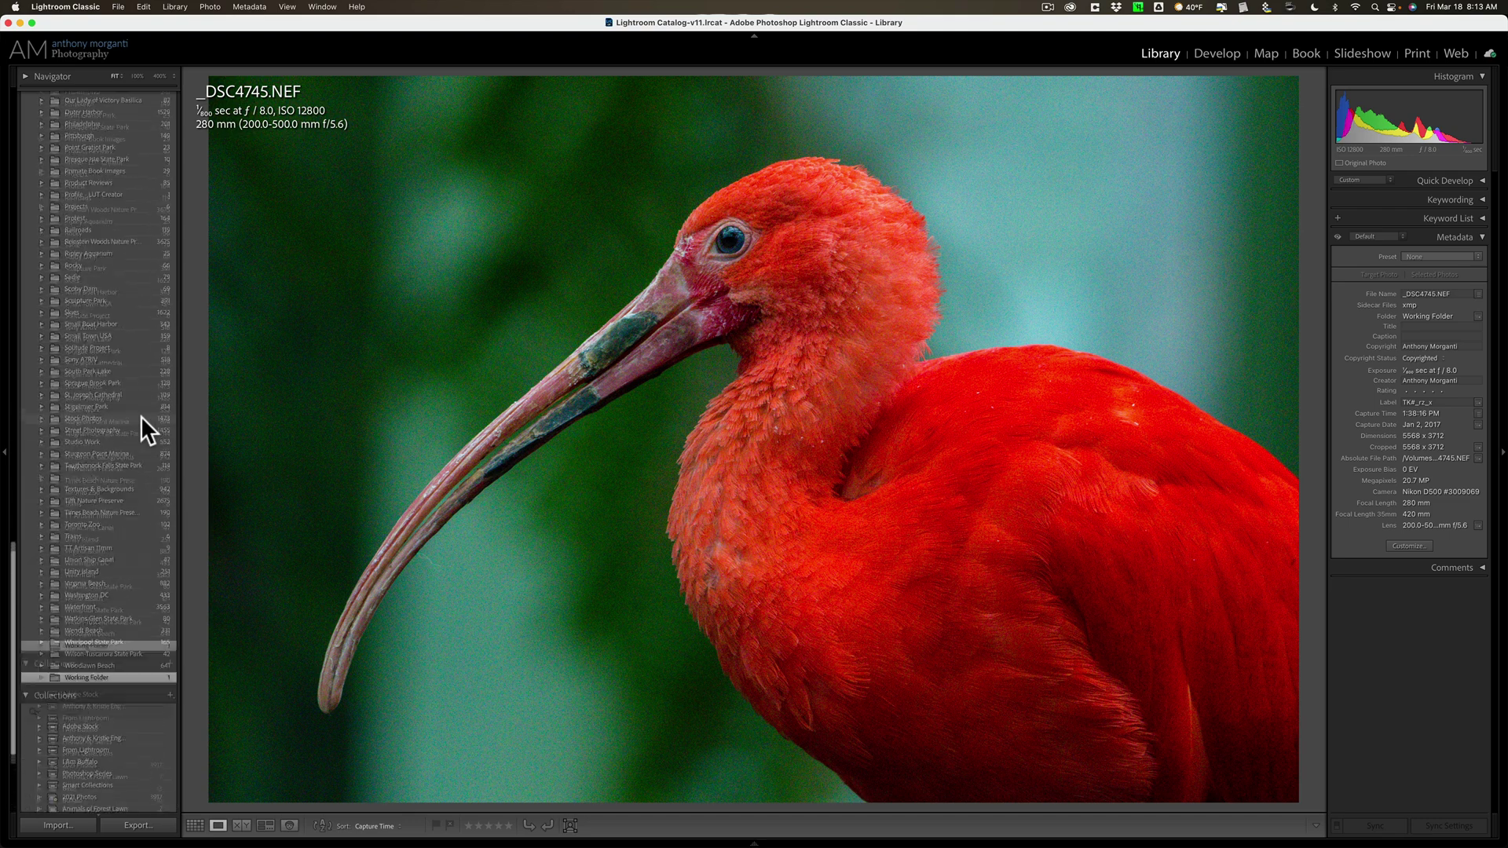
scroll(140, 417, up, 2)
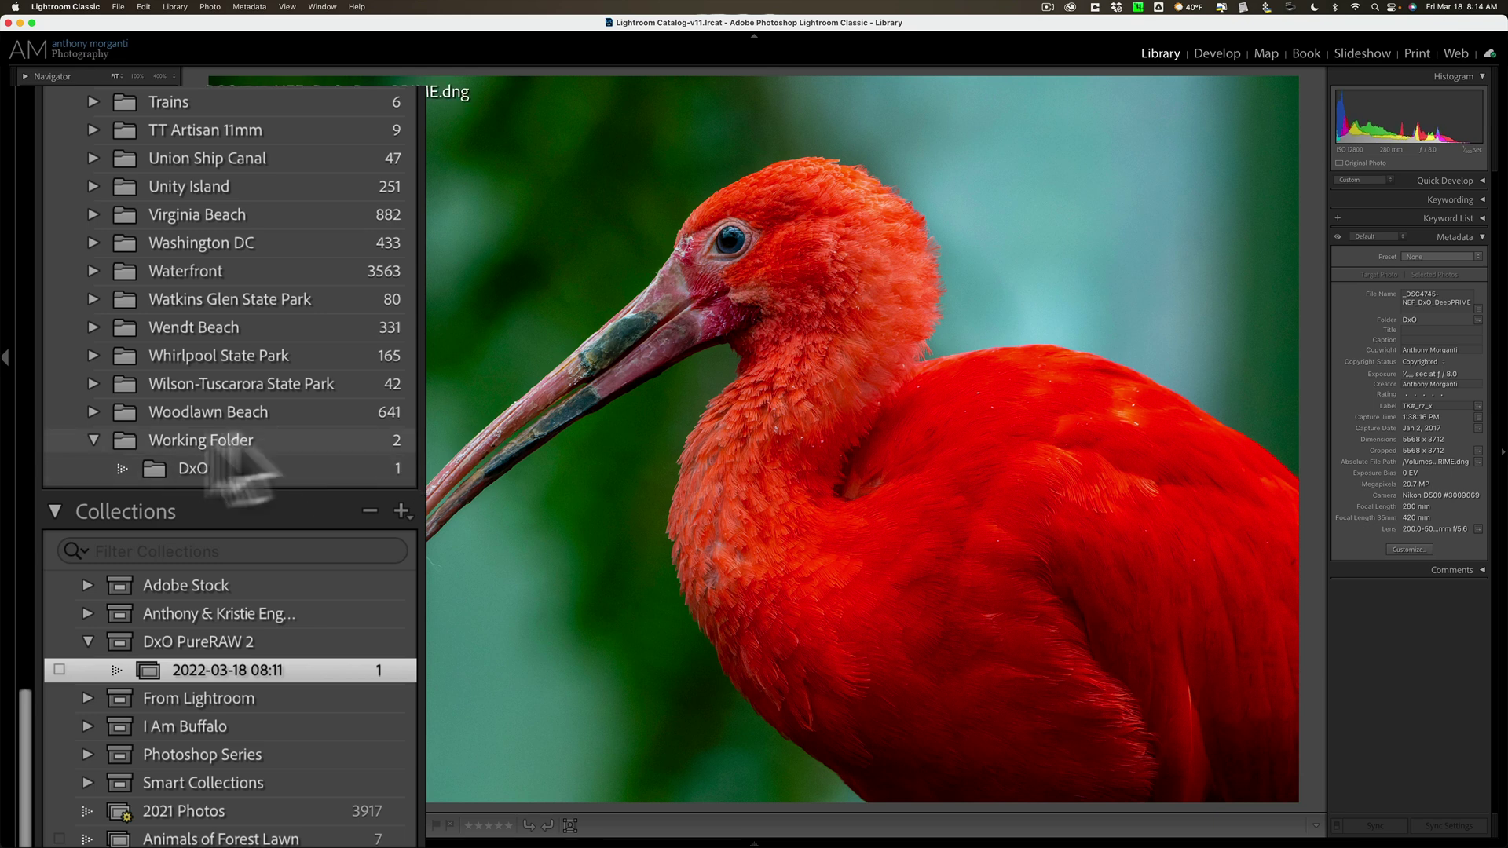
scroll(150, 455, up, 1)
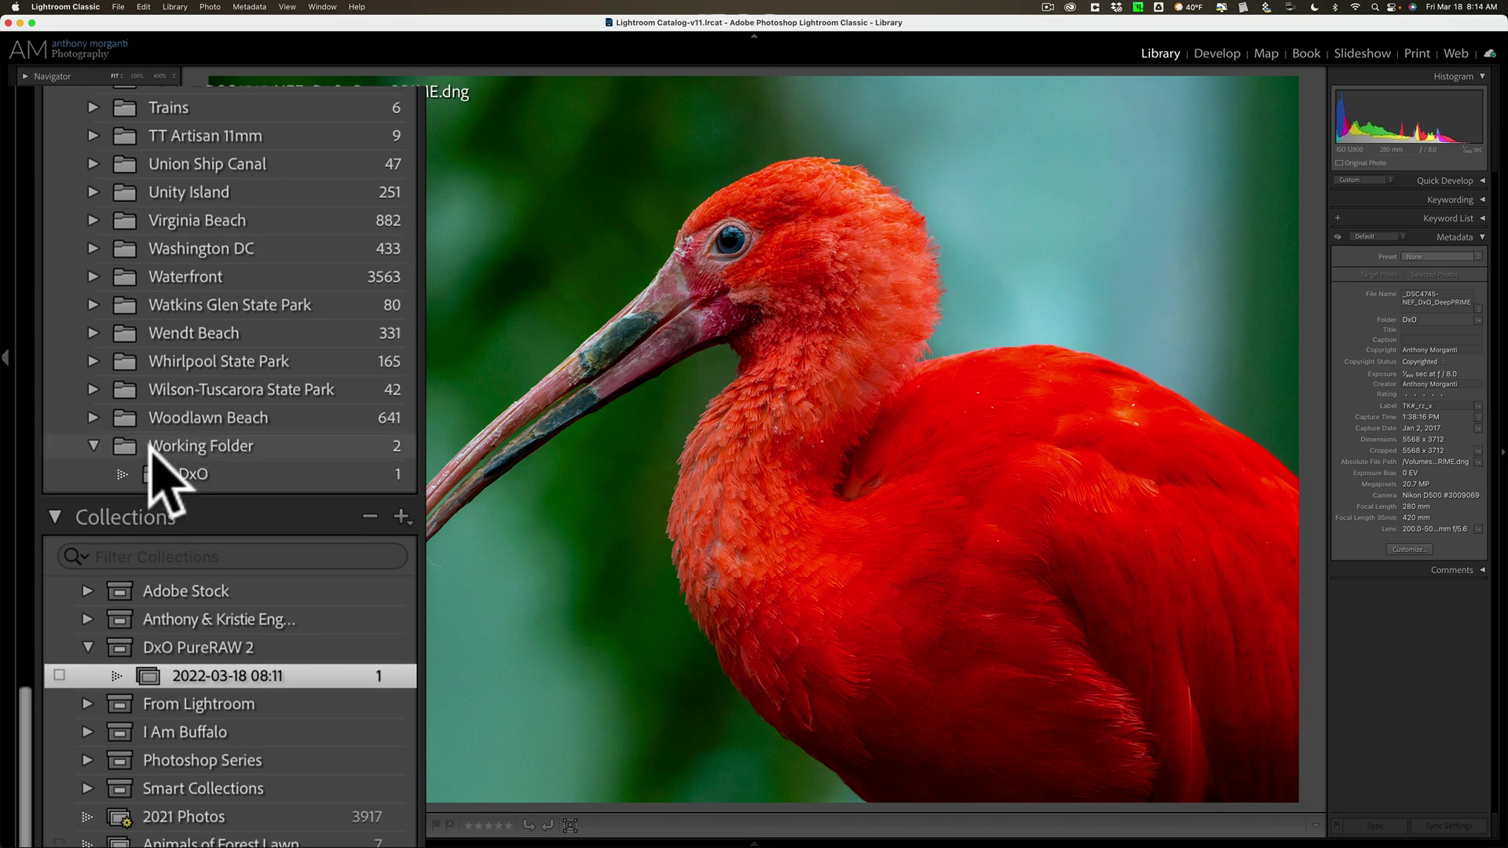
scroll(157, 452, down, 1)
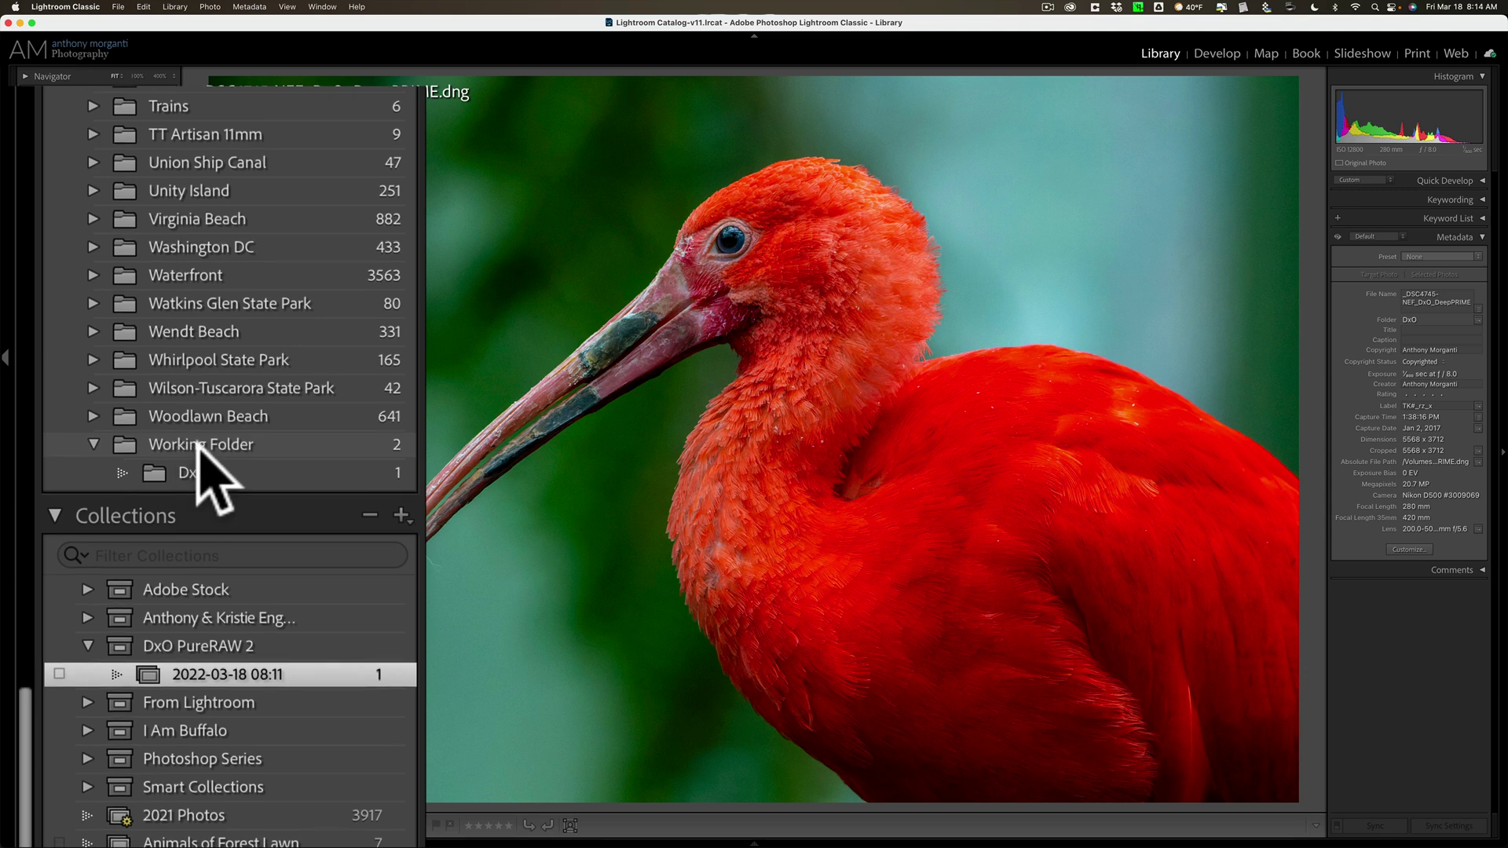
scroll(212, 479, up, 1)
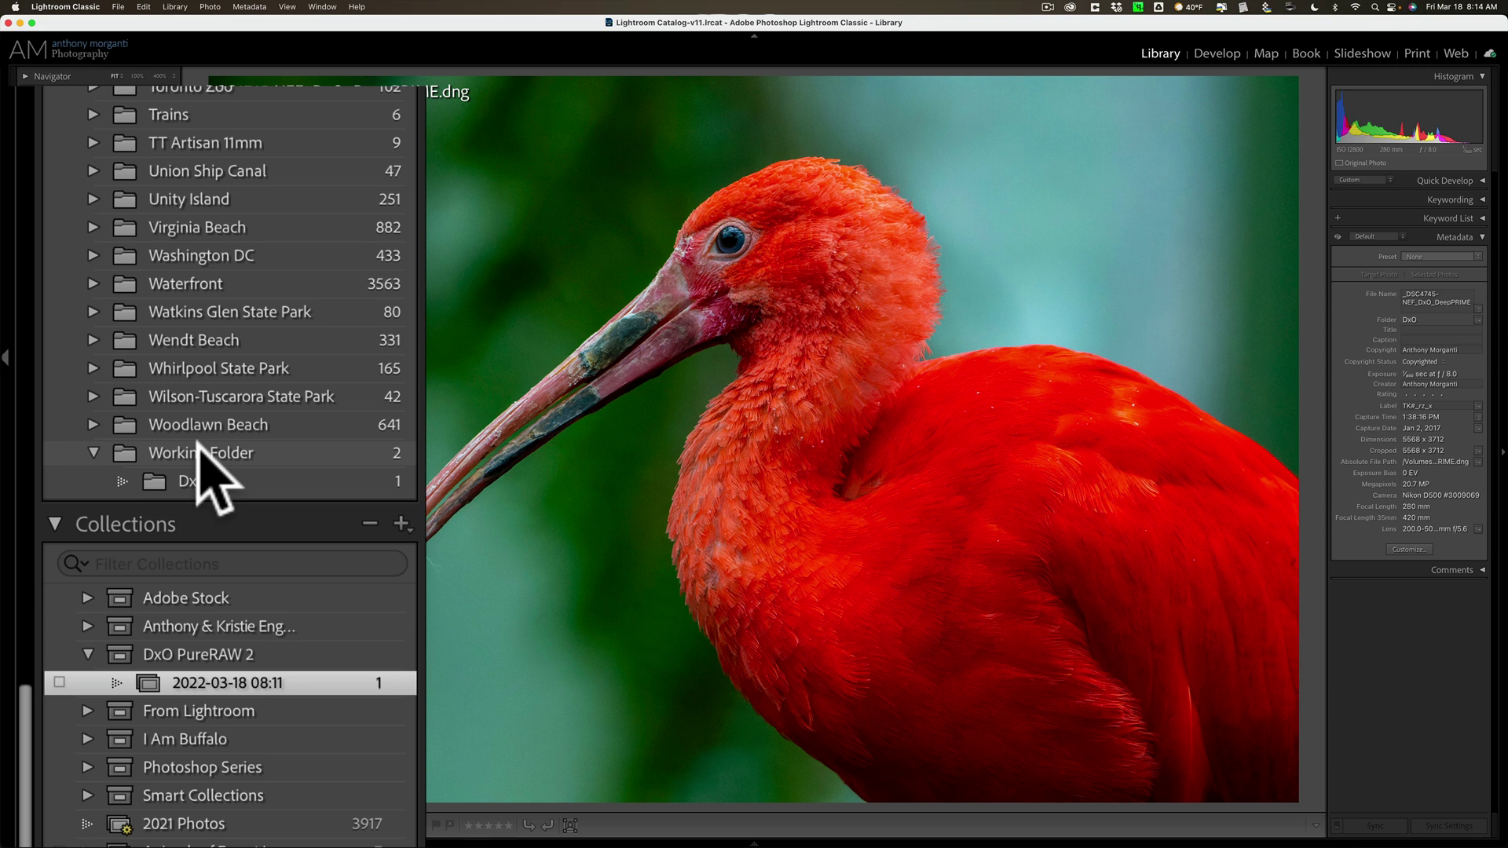
scroll(196, 460, down, 1)
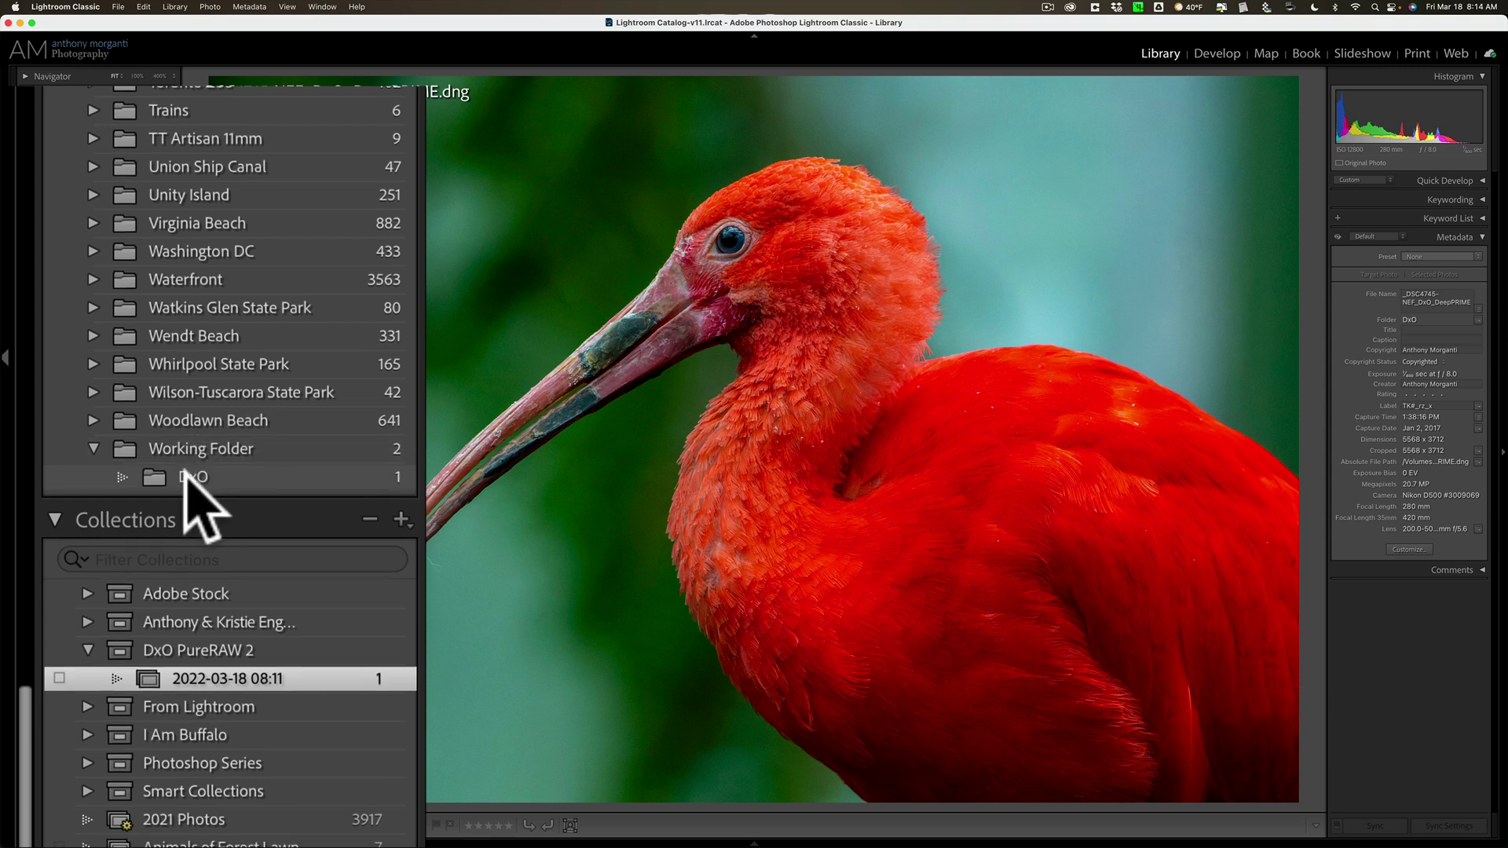
scroll(226, 474, up, 1)
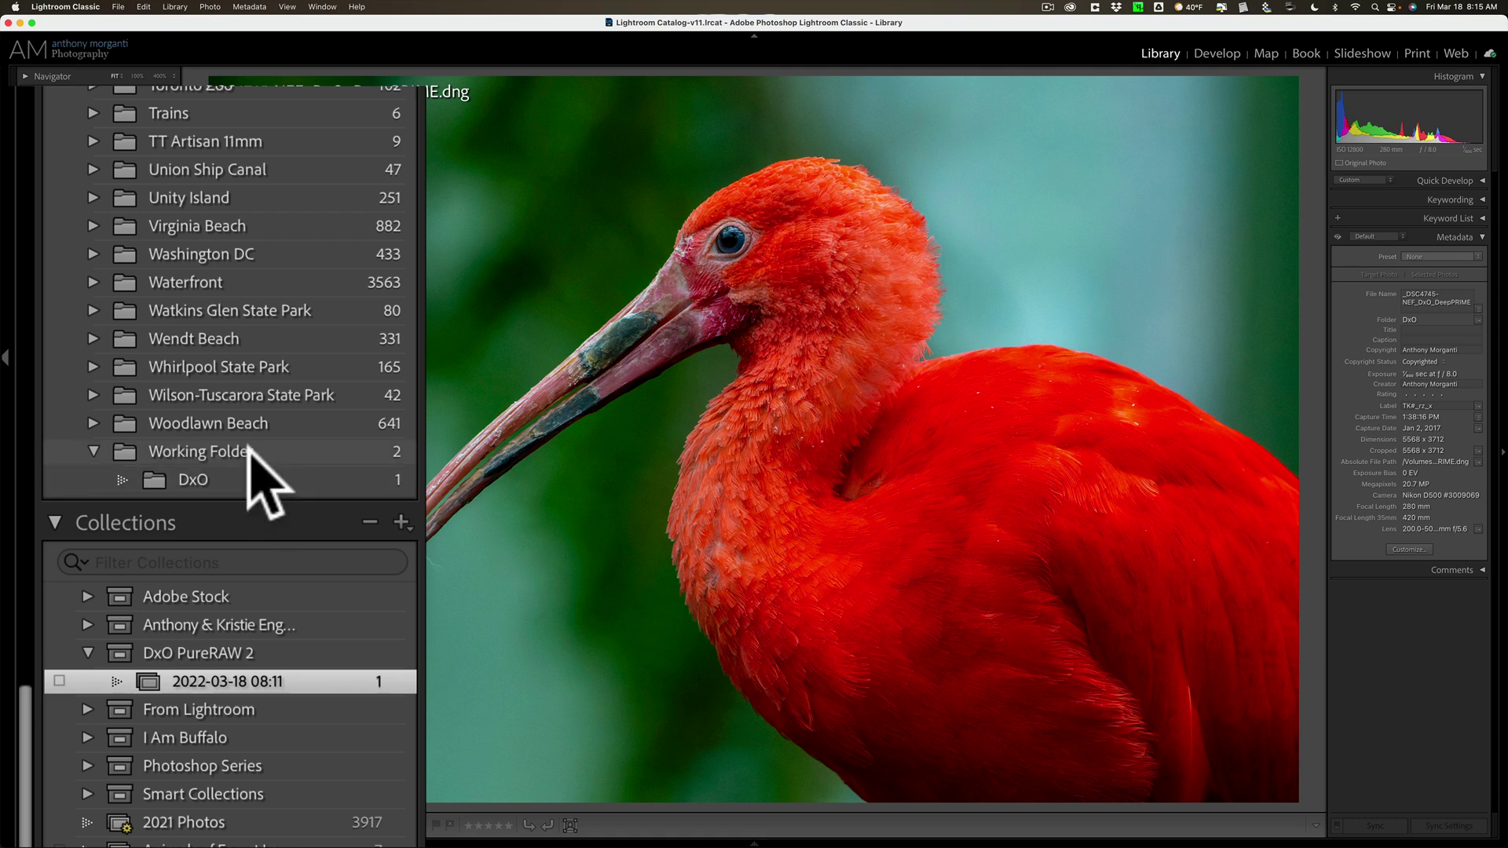
Step: Show Working Folder with the filmstrip (F6) in Develop and marquee-zoom onto the ibis's head
click(250, 451)
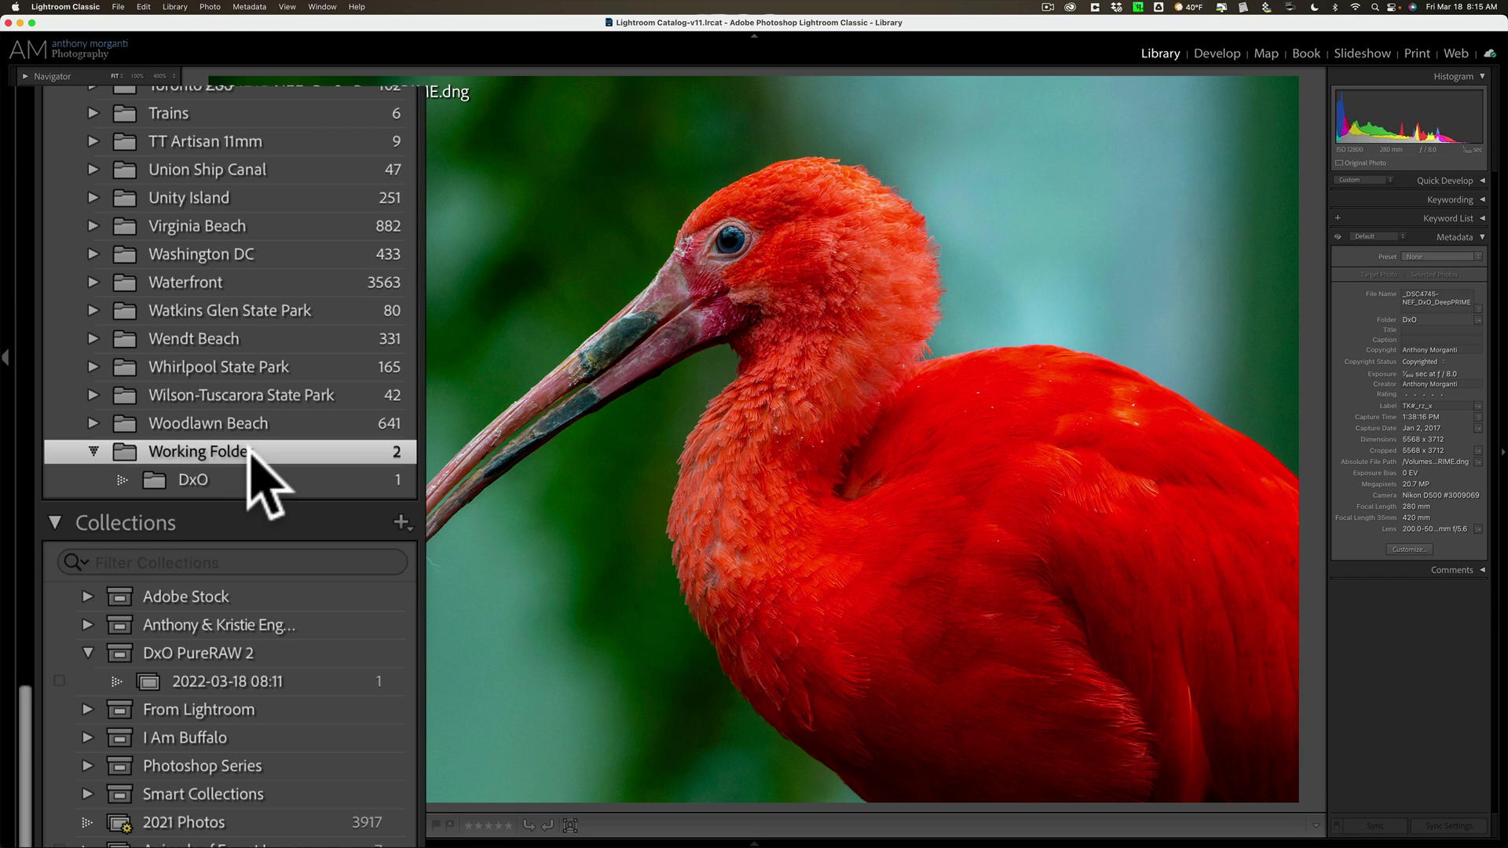
key(F6)
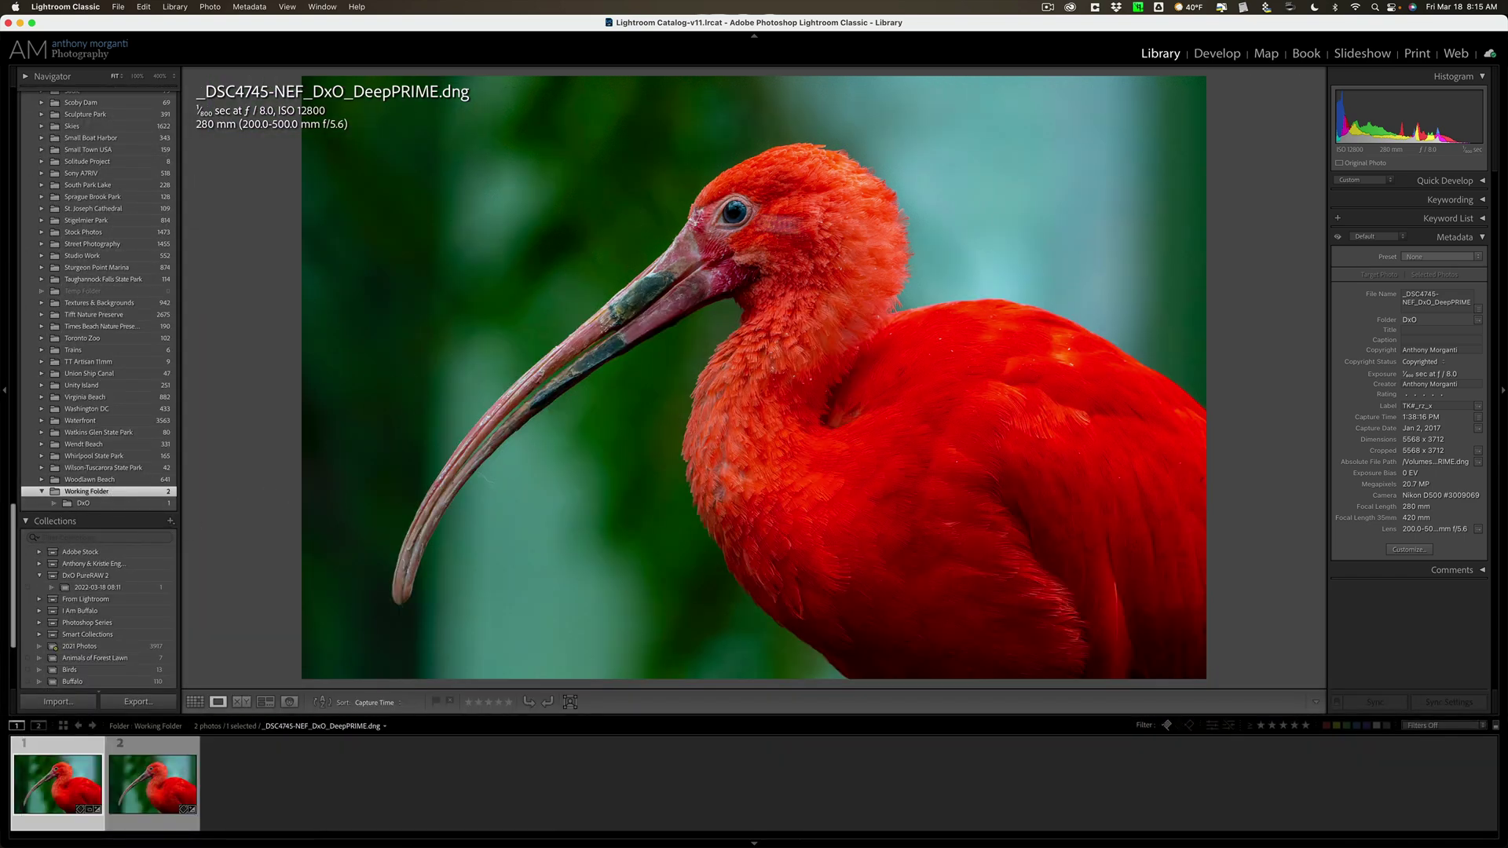
click(1217, 54)
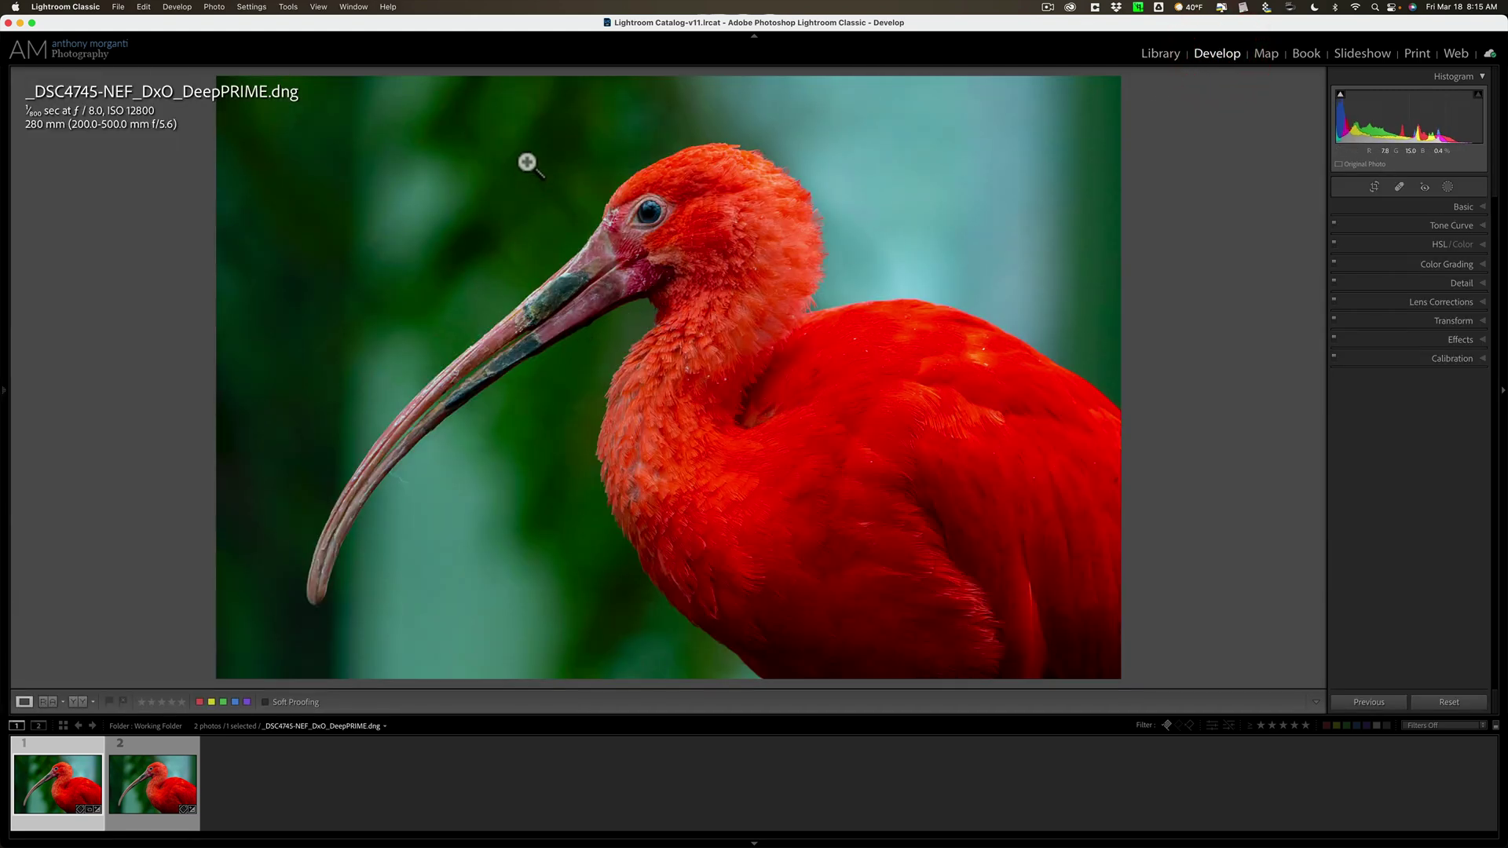
key(super)
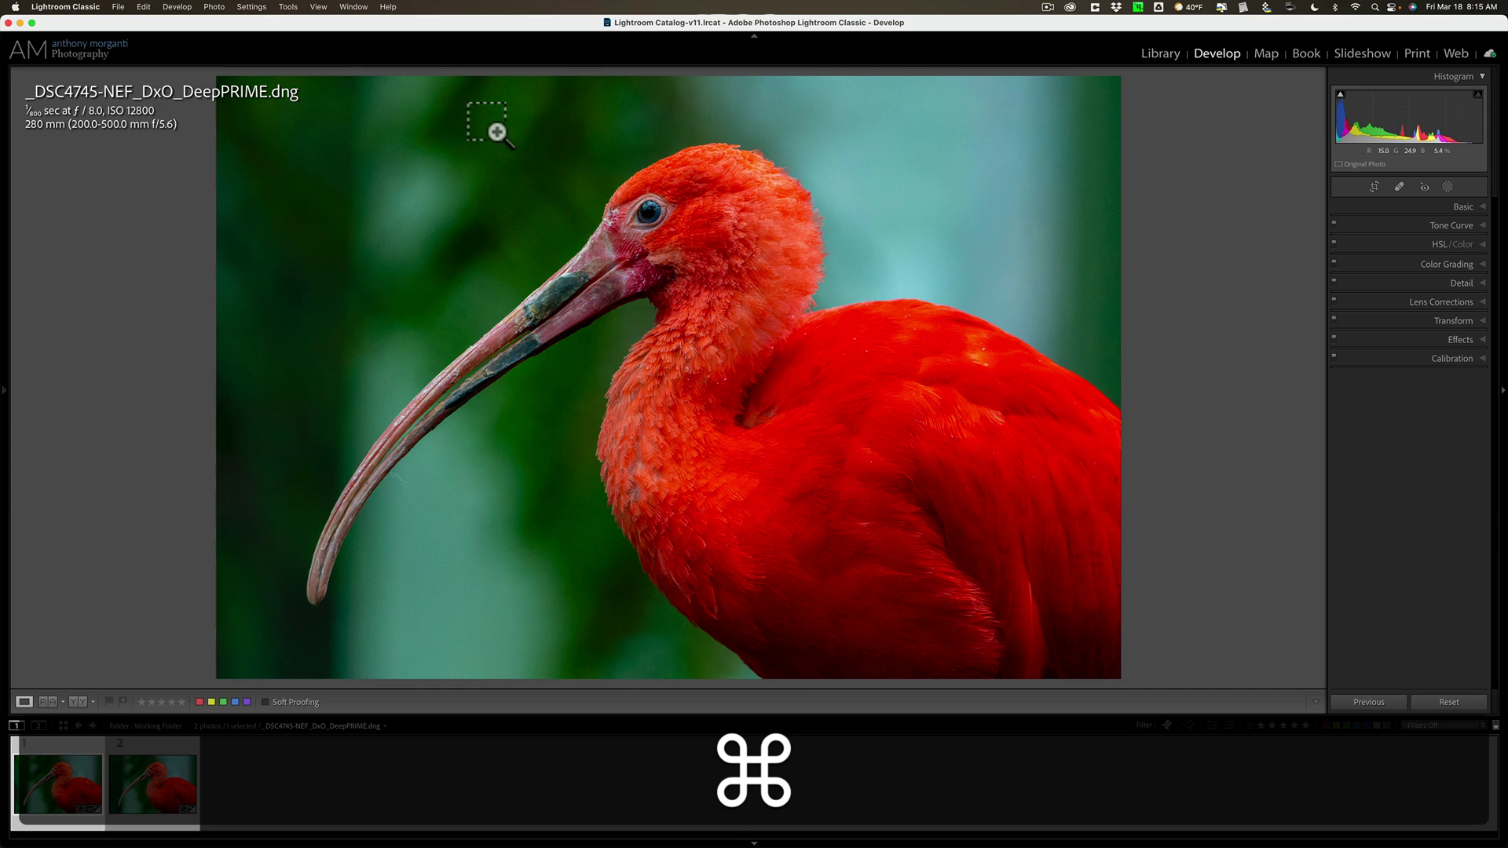
drag(496, 132, 781, 332)
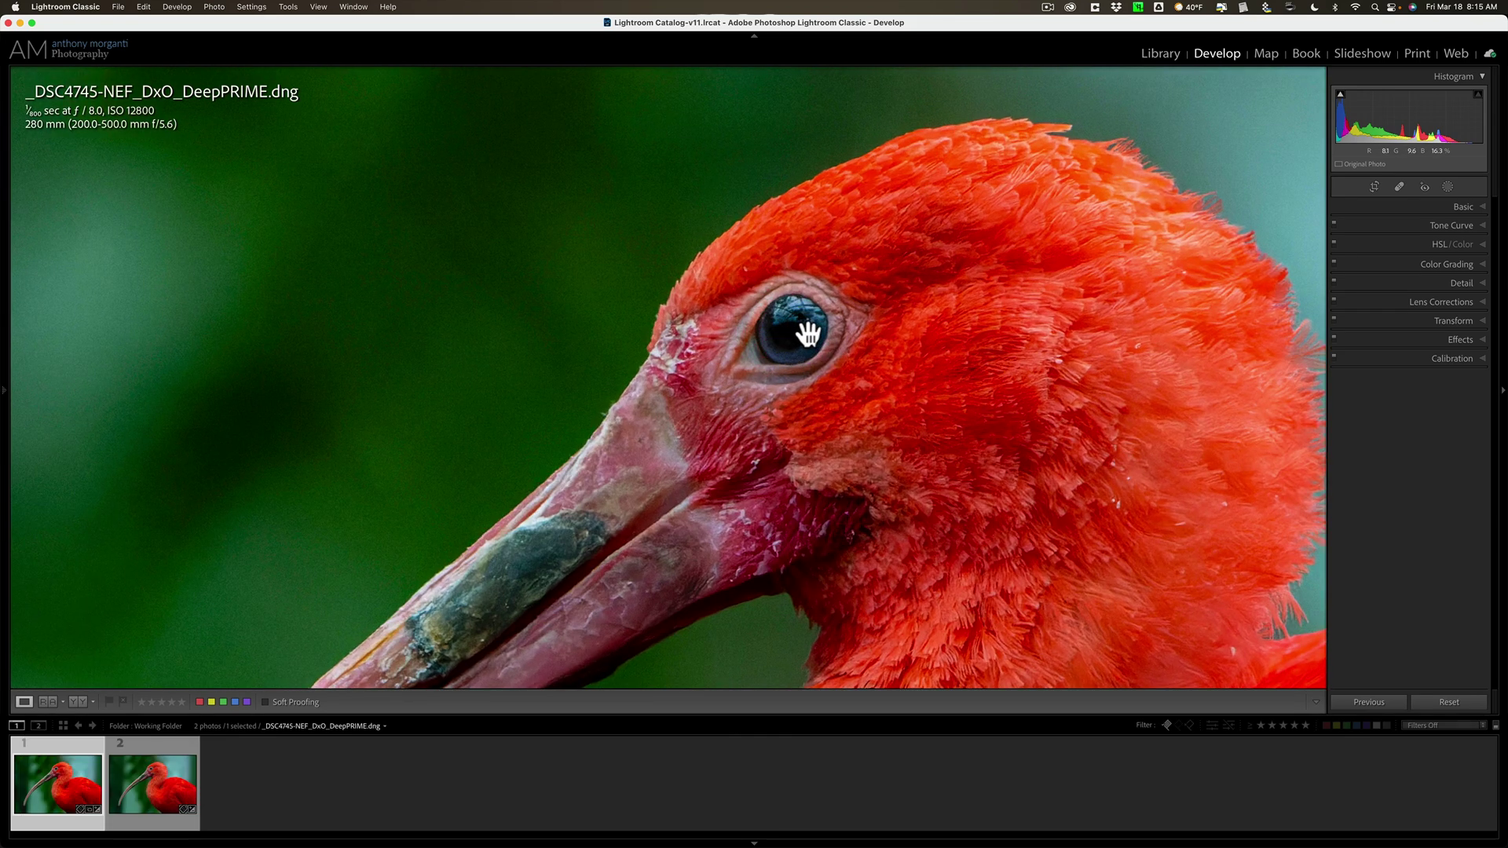
Step: Lock Zoom Position, then alternate between the NEF and DeepPRIME DNG thumbnails, ending on the NEF
click(318, 7)
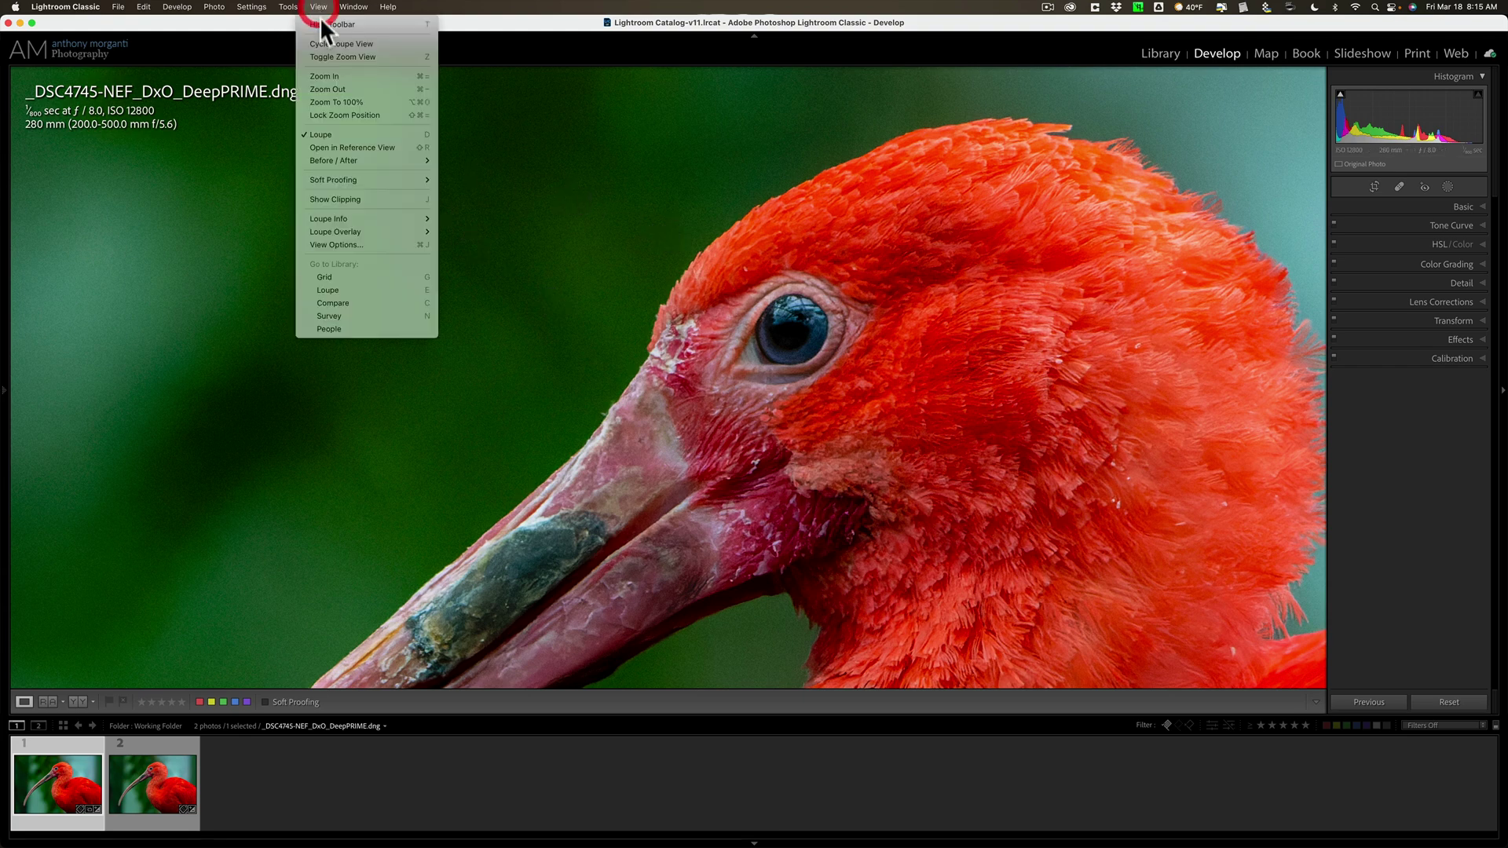
click(339, 113)
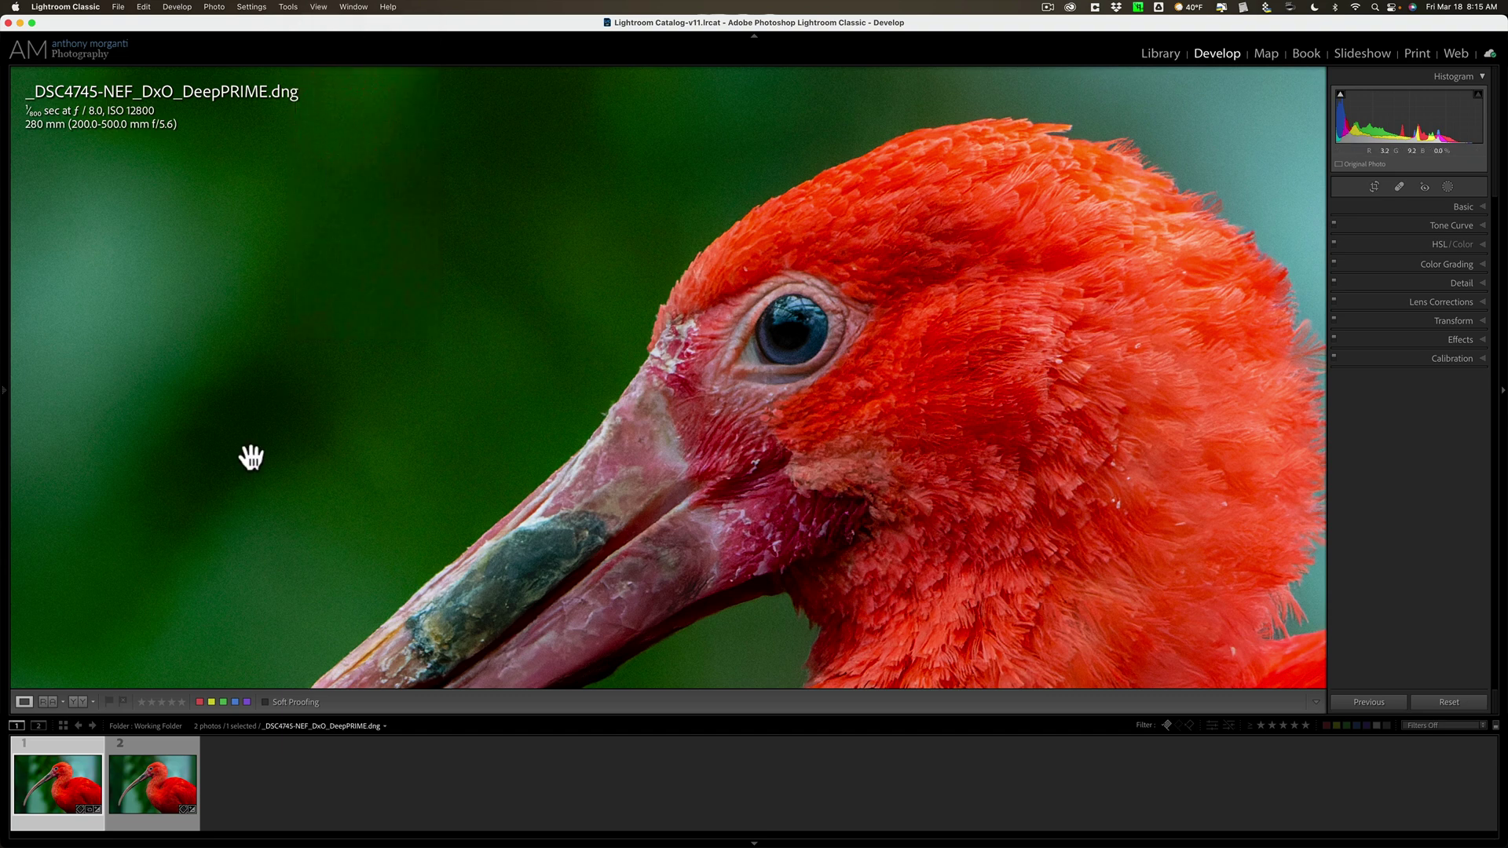
click(165, 784)
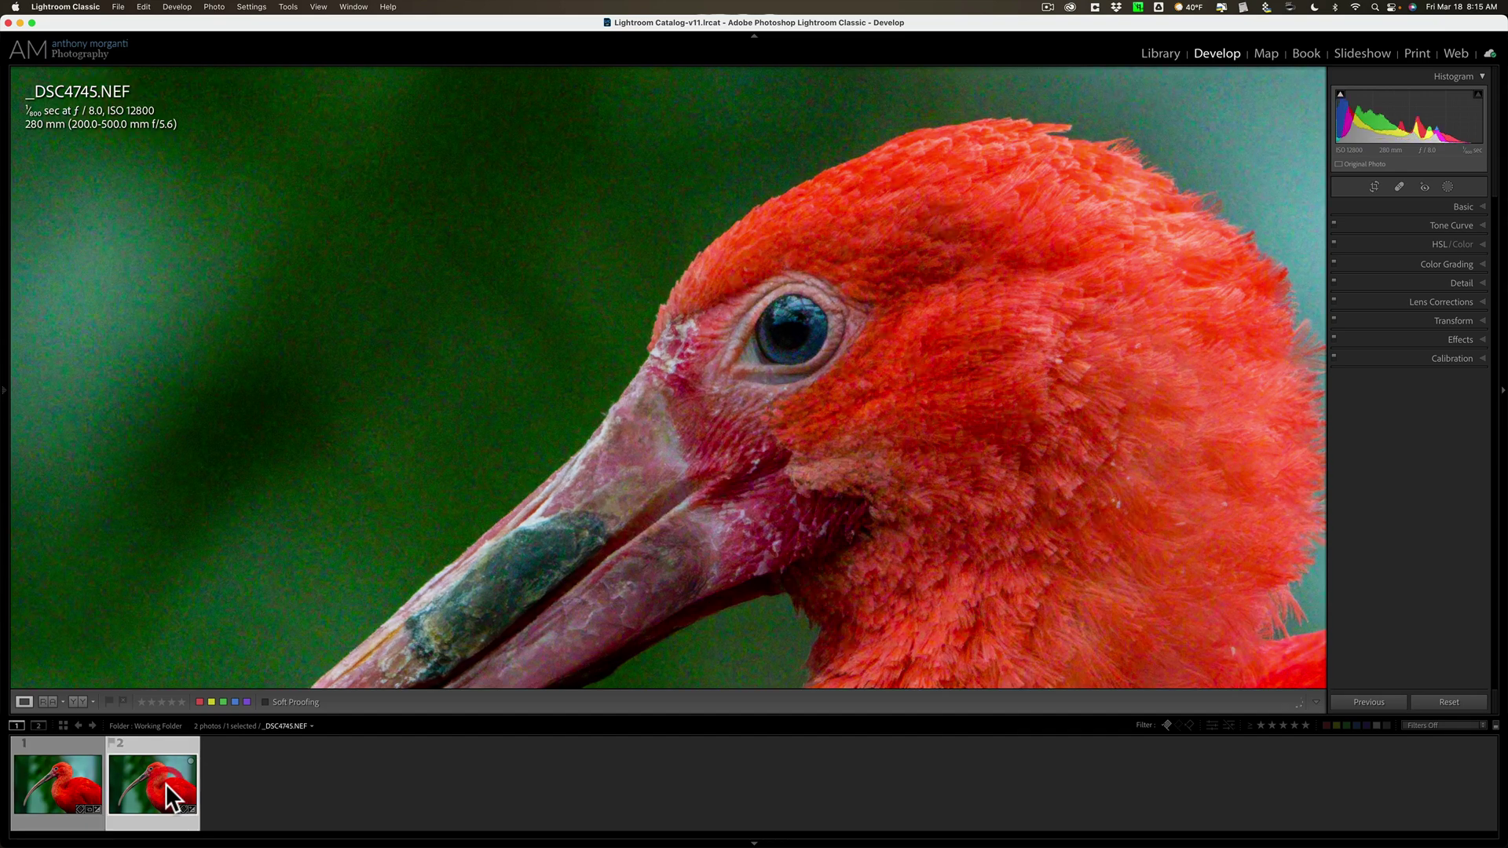
click(82, 789)
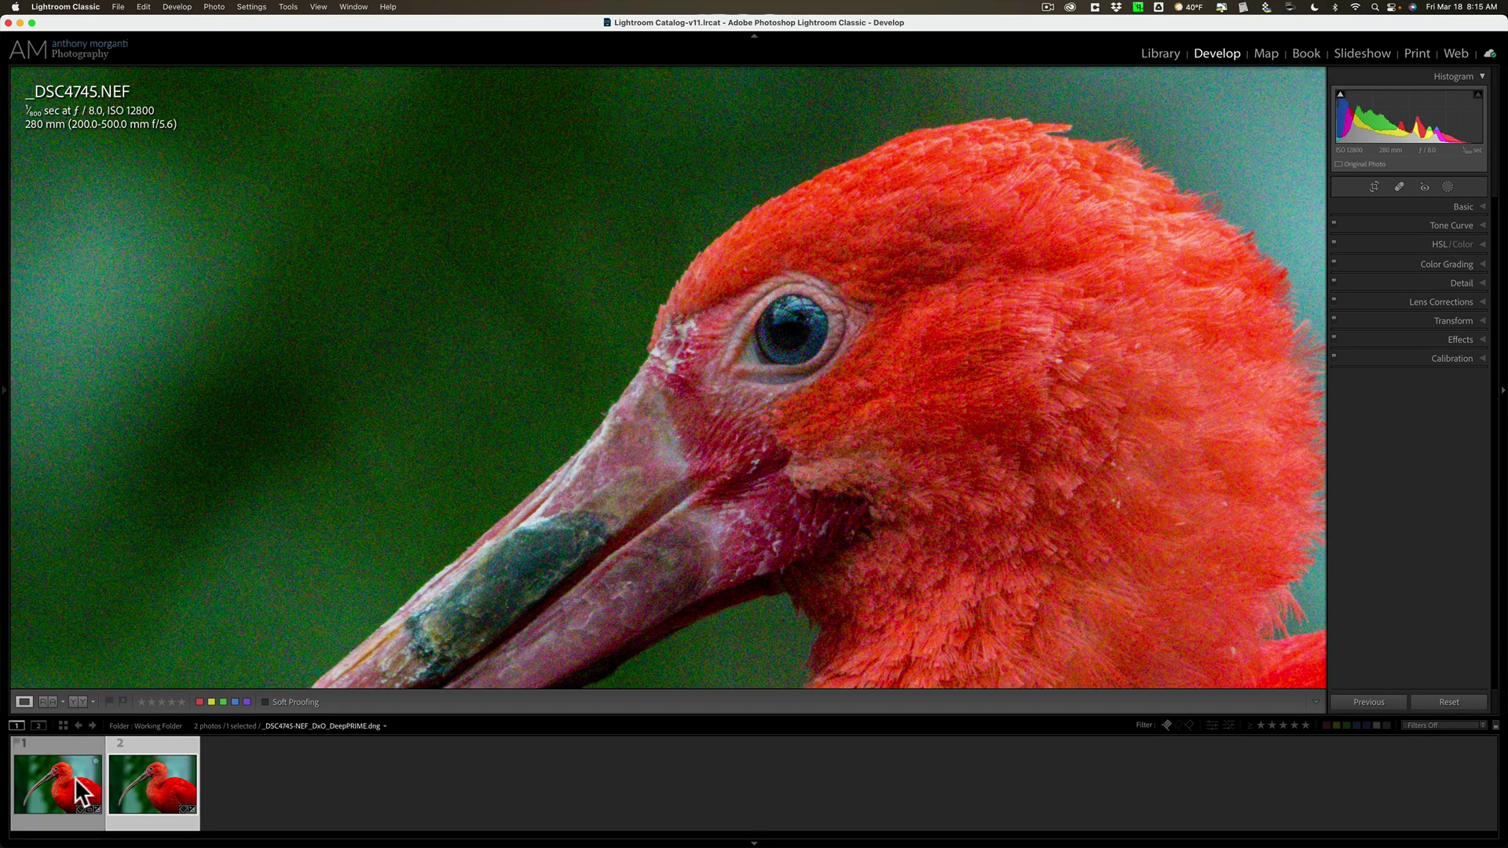
click(69, 777)
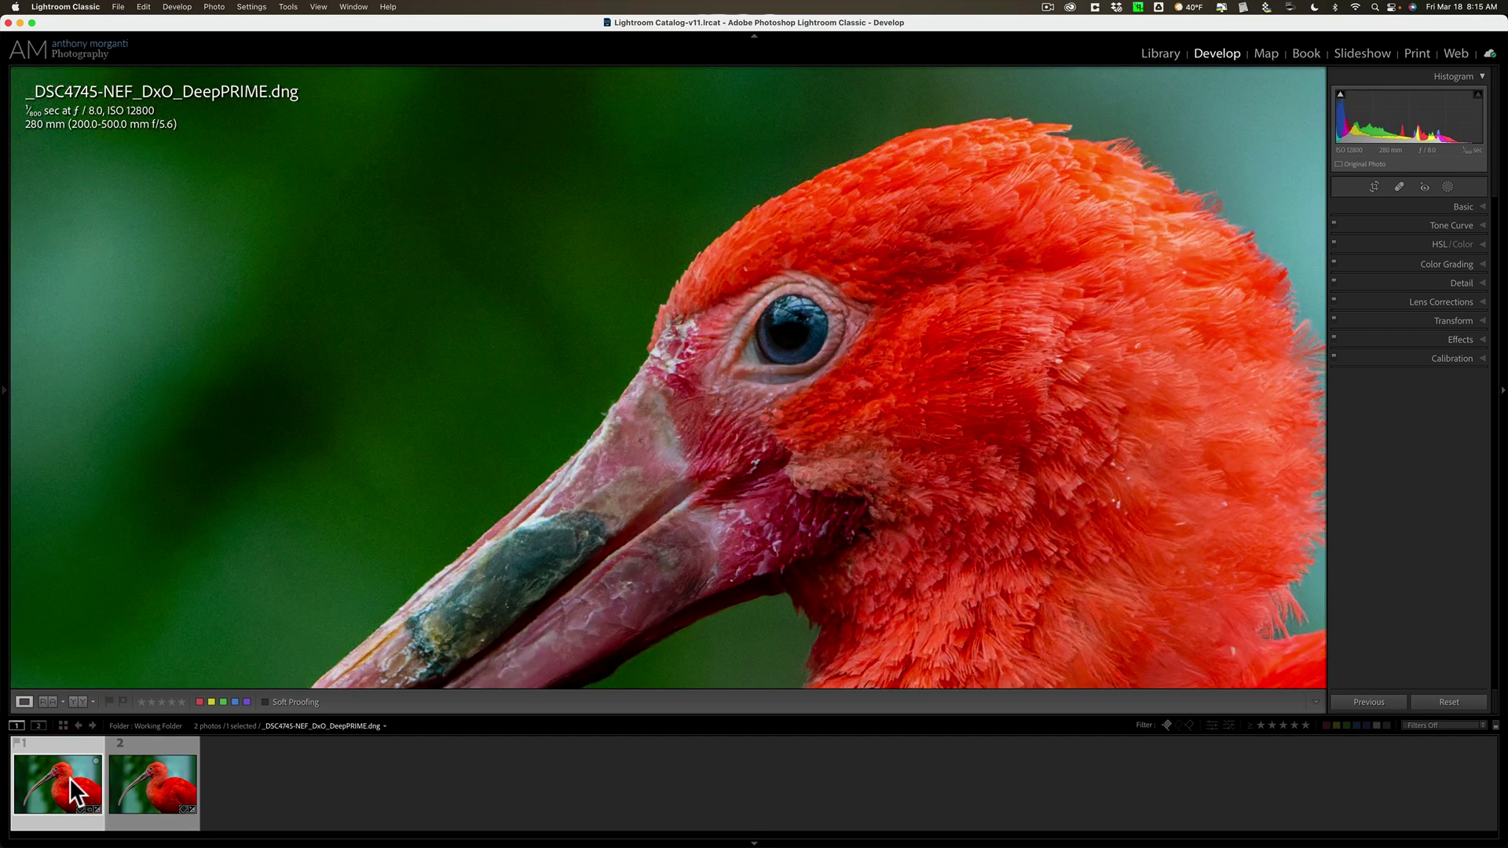
click(143, 769)
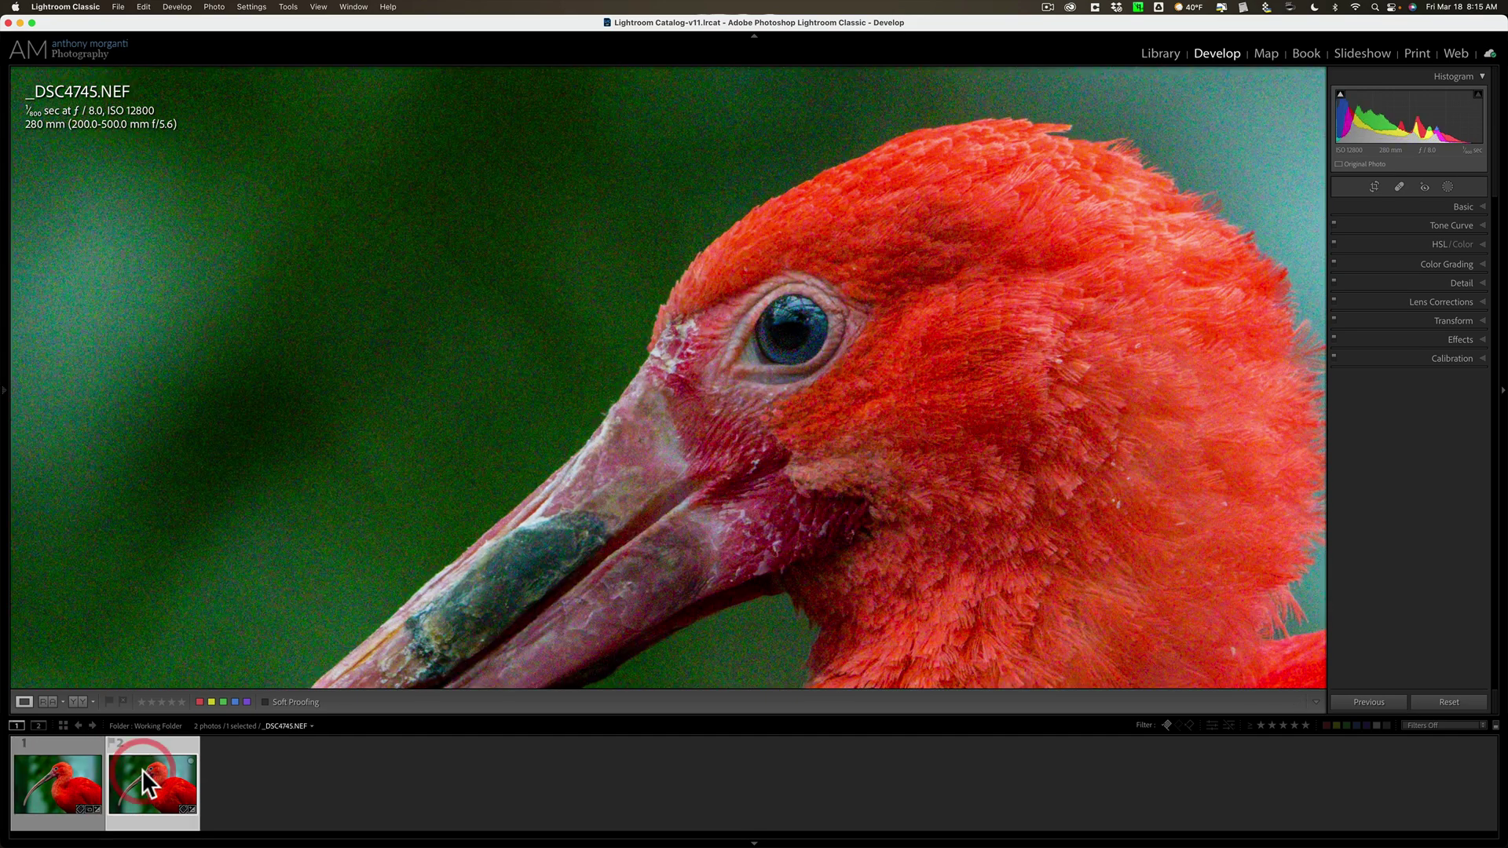
click(71, 771)
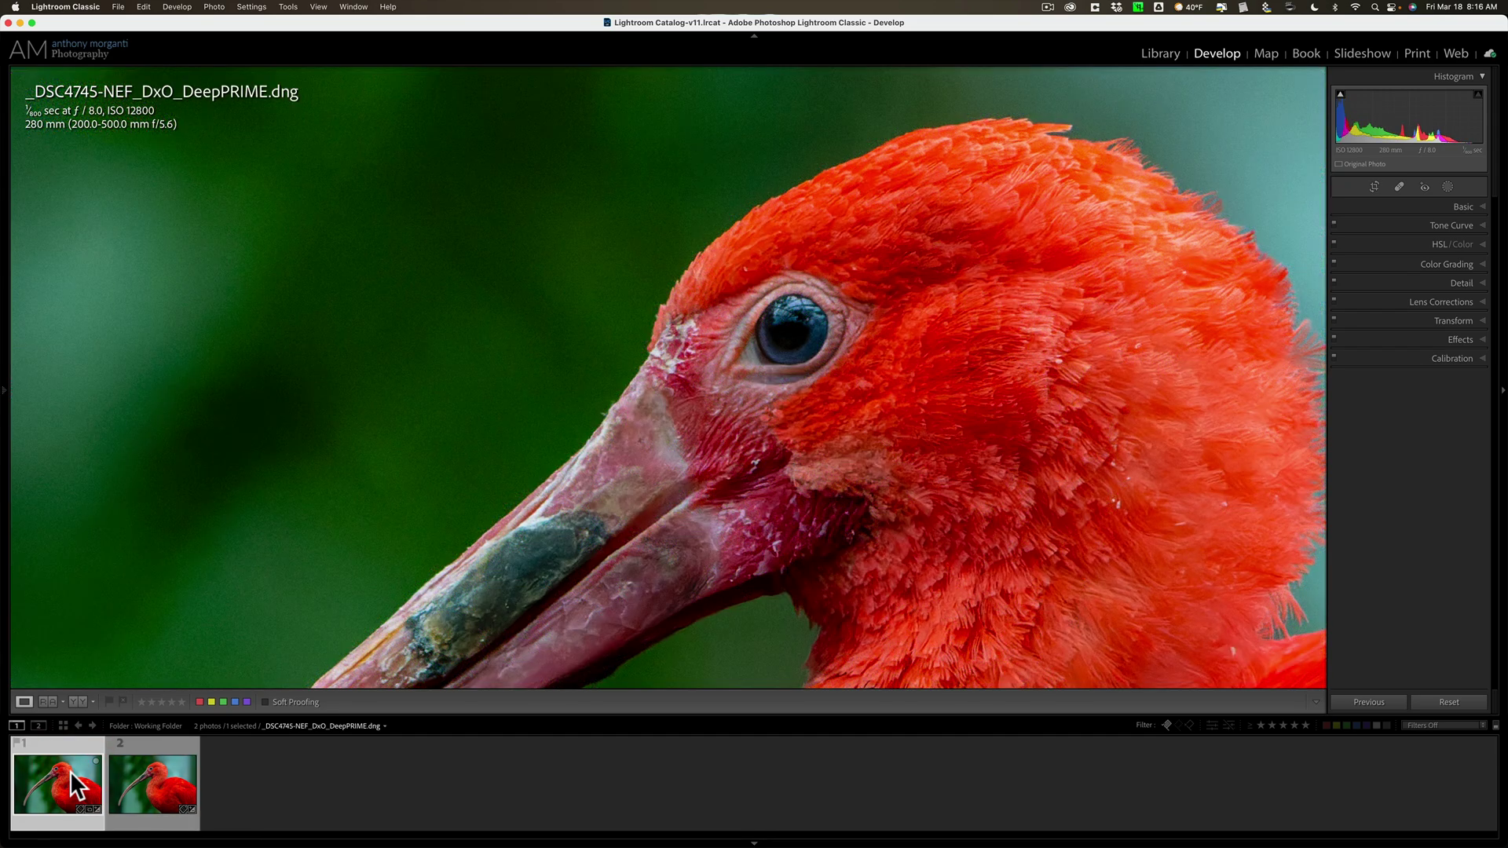
click(168, 784)
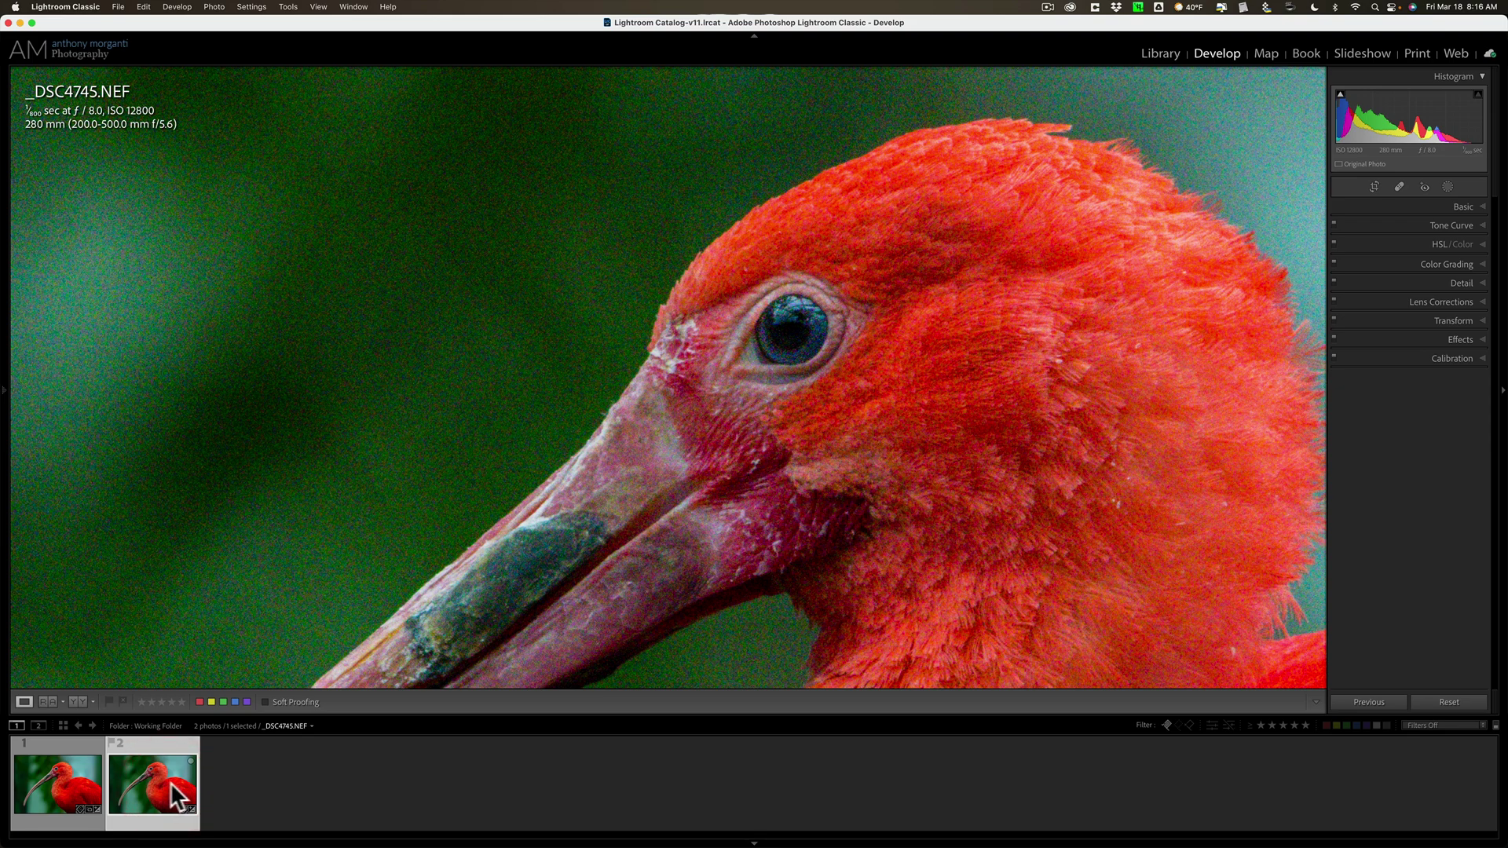
Step: Zoom _DSC4745.NEF out to Fit view to show the whole ibis
click(617, 369)
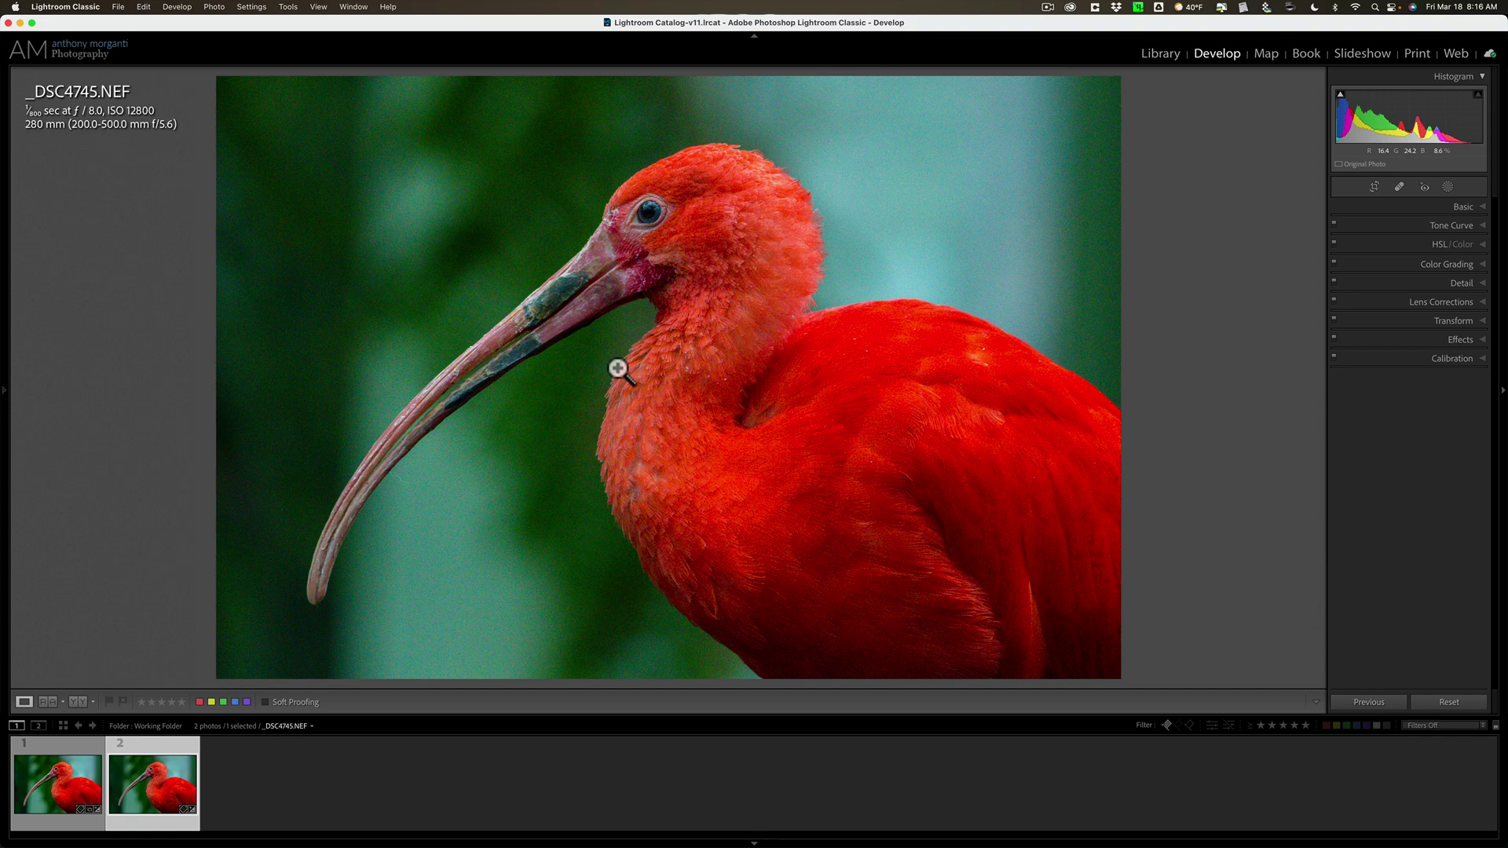
Step: Select _DSC4745-NEF_DxO_DeepPRIME.dng, zoom into the ibis's head, then back to Fit
click(36, 789)
click(617, 176)
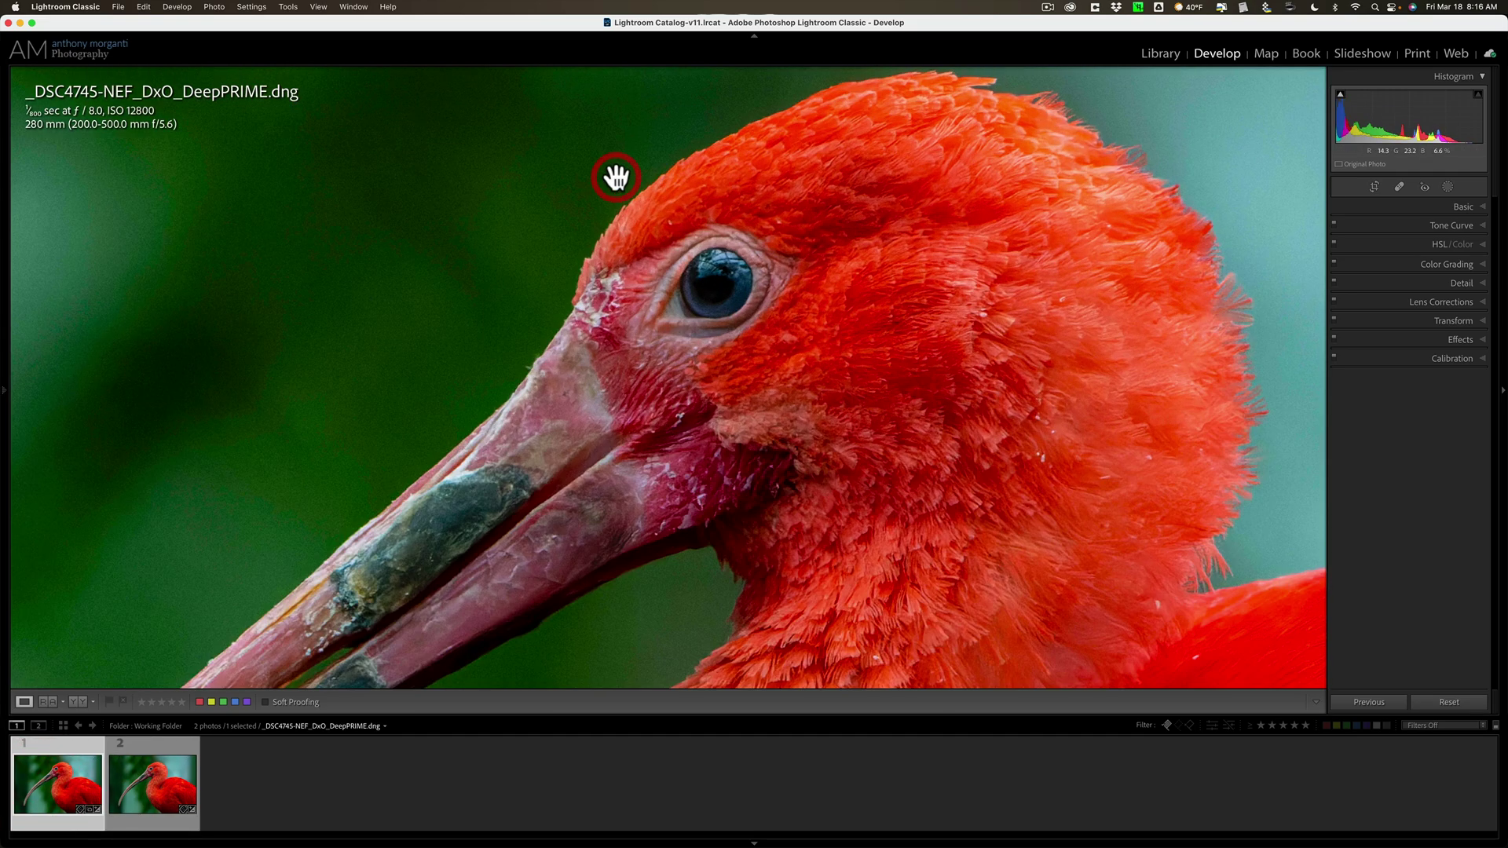
click(618, 180)
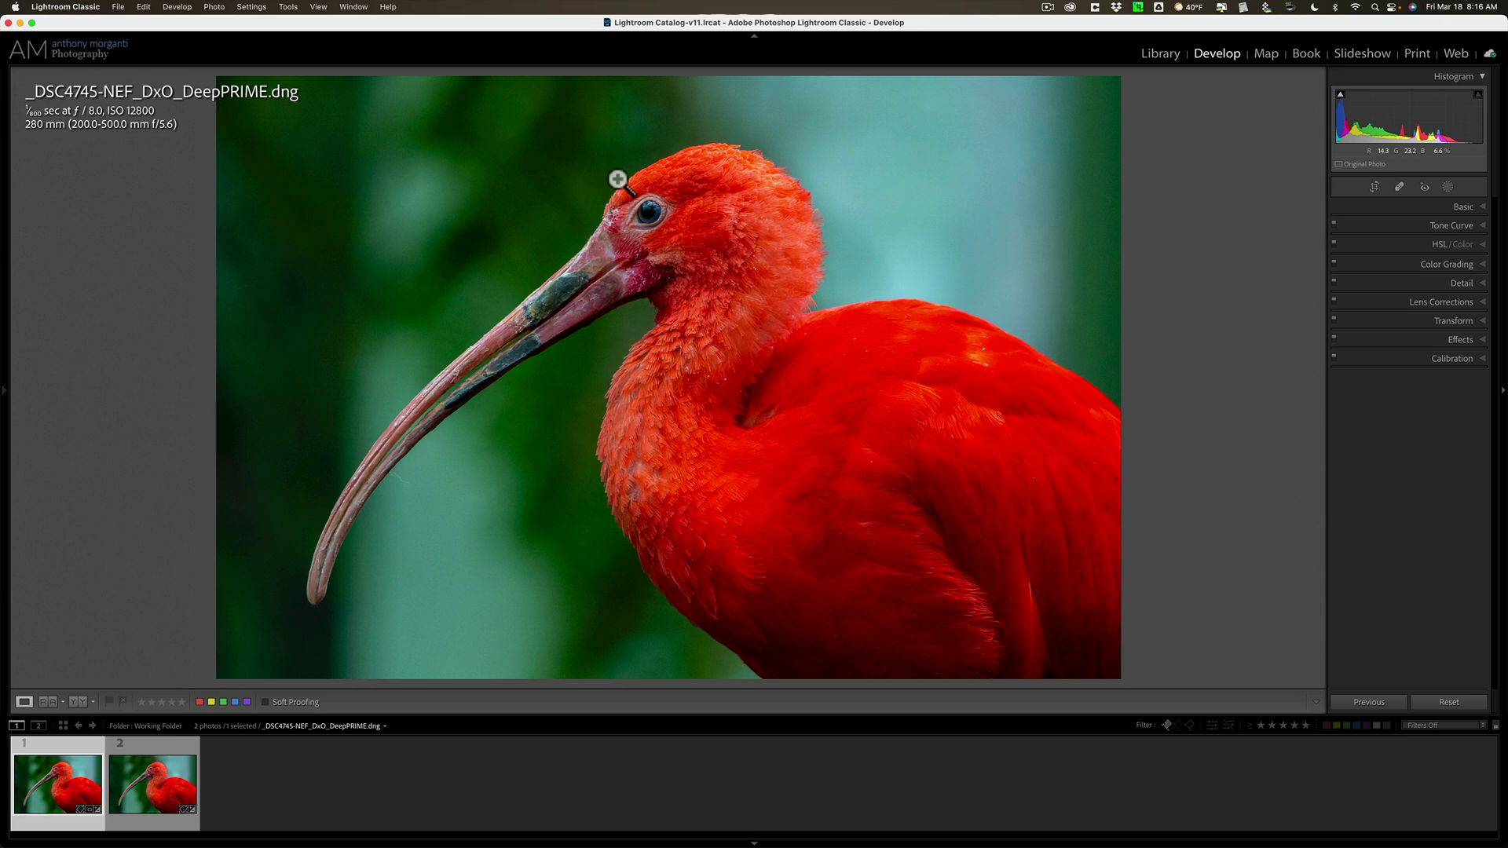
click(596, 211)
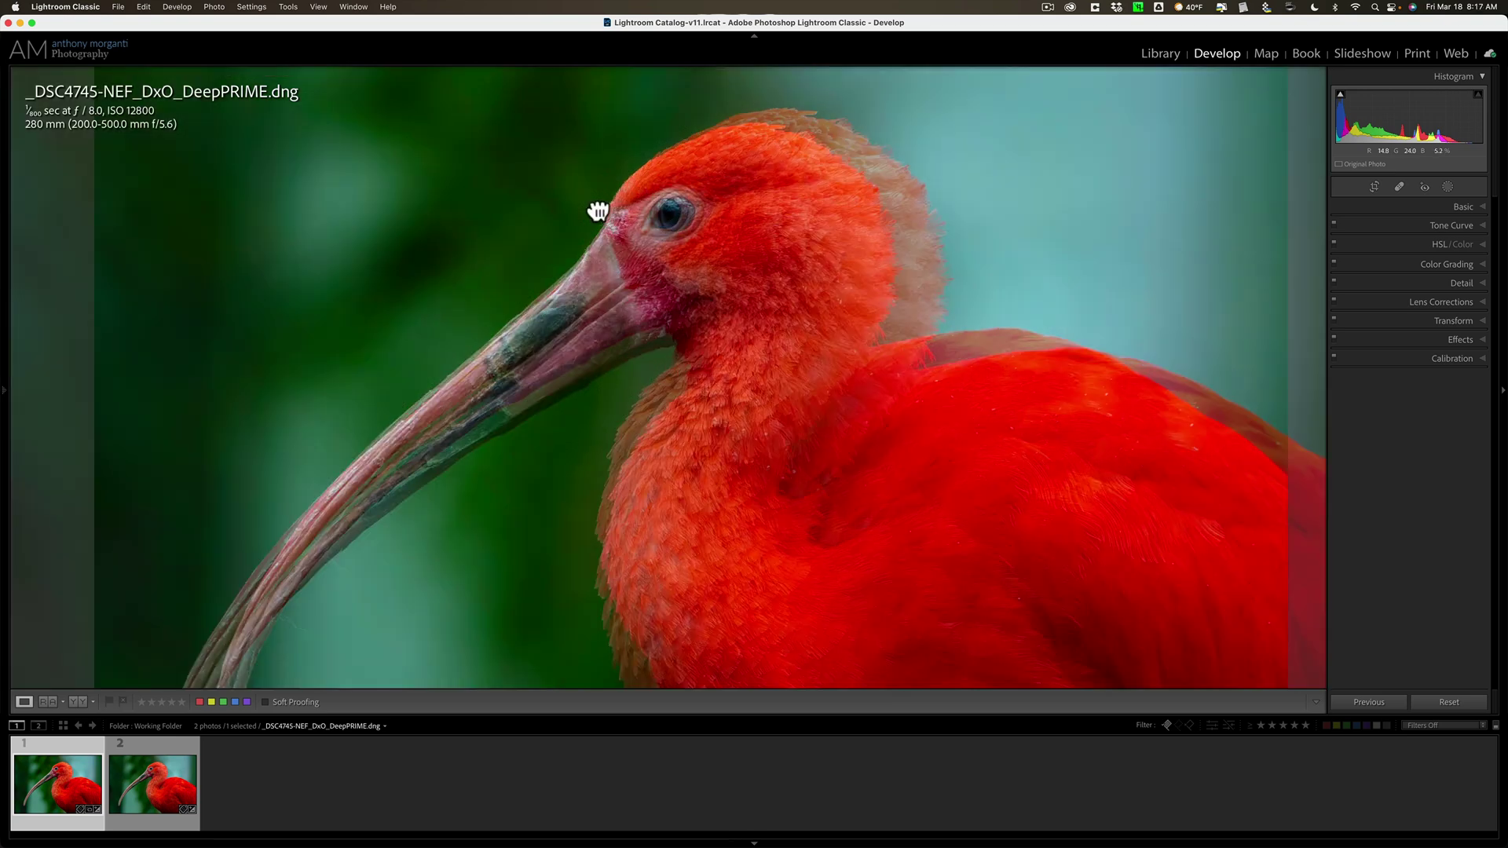
click(597, 210)
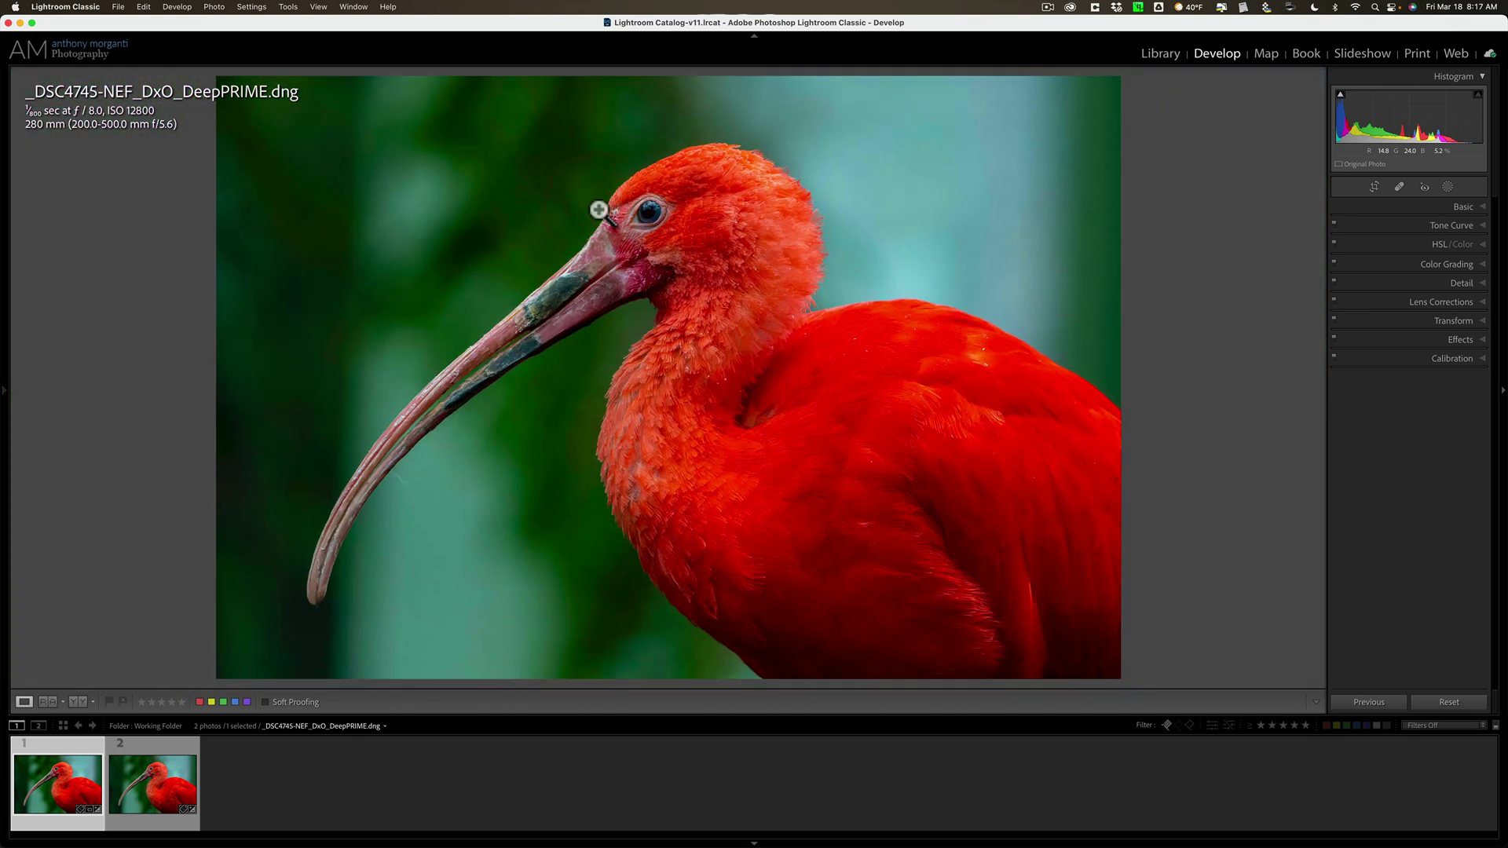